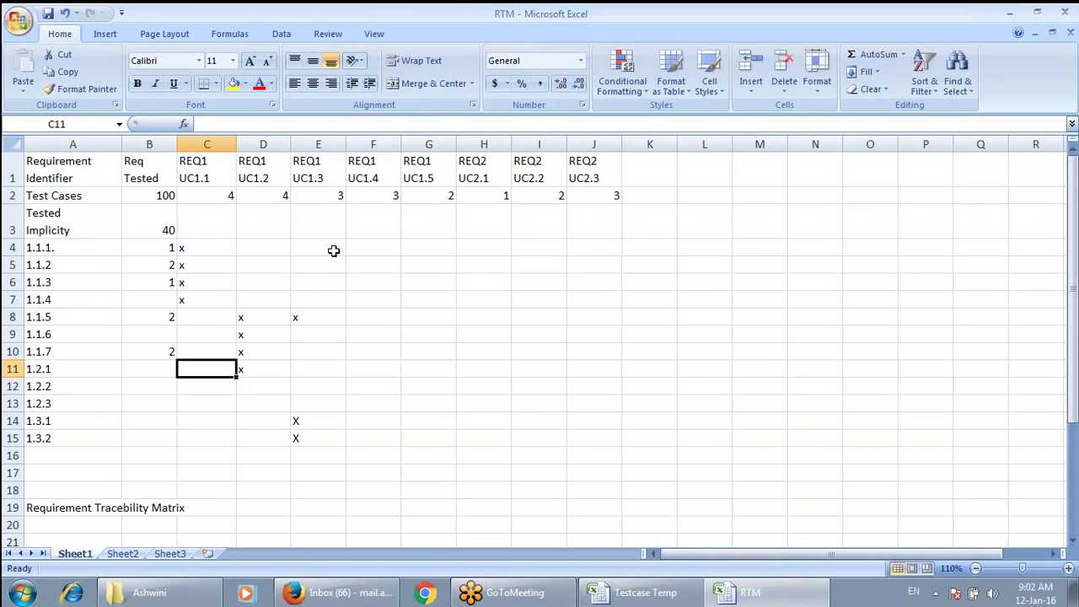
Step: Open the Word document "Tracebility Matrix and its contents" from its folder and select the paragraph about the test lead's review
{"action": "left_click", "coordinate": [477, 354]}
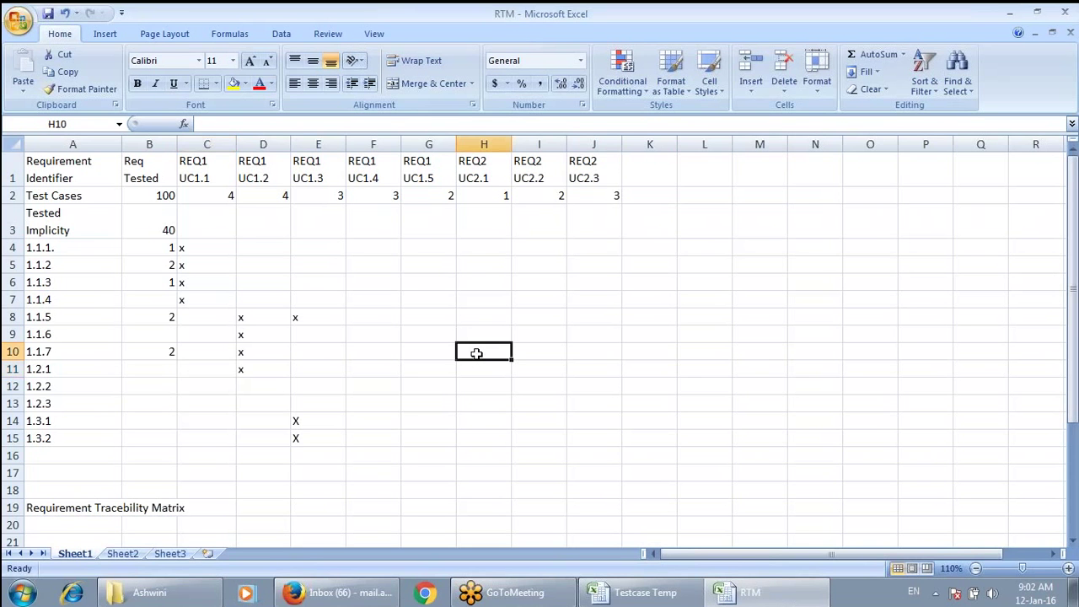
{"action": "left_click", "coordinate": [166, 600]}
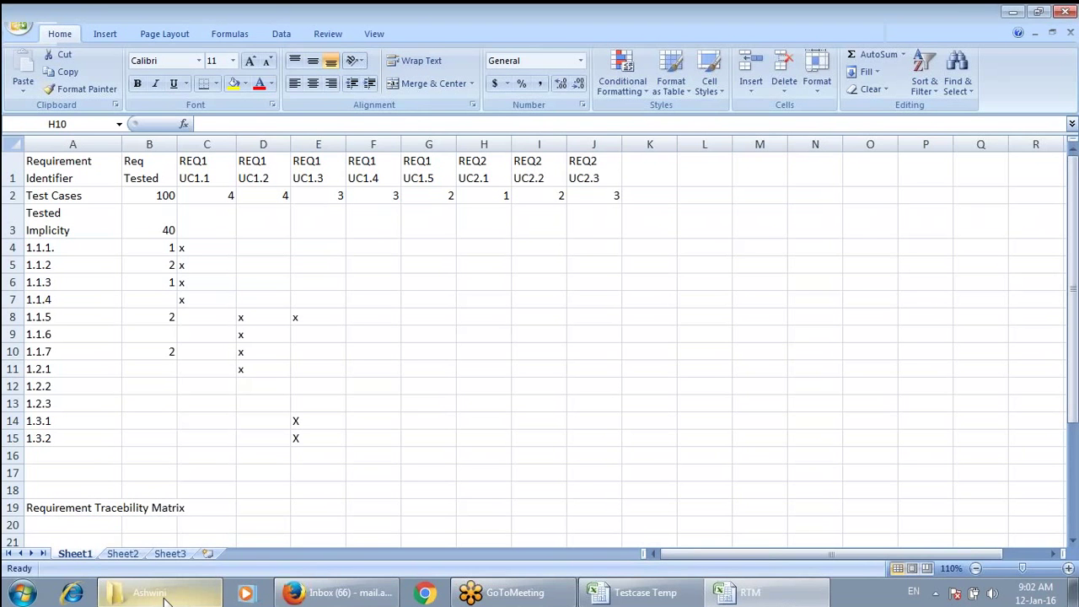
{"action": "left_click", "coordinate": [166, 601]}
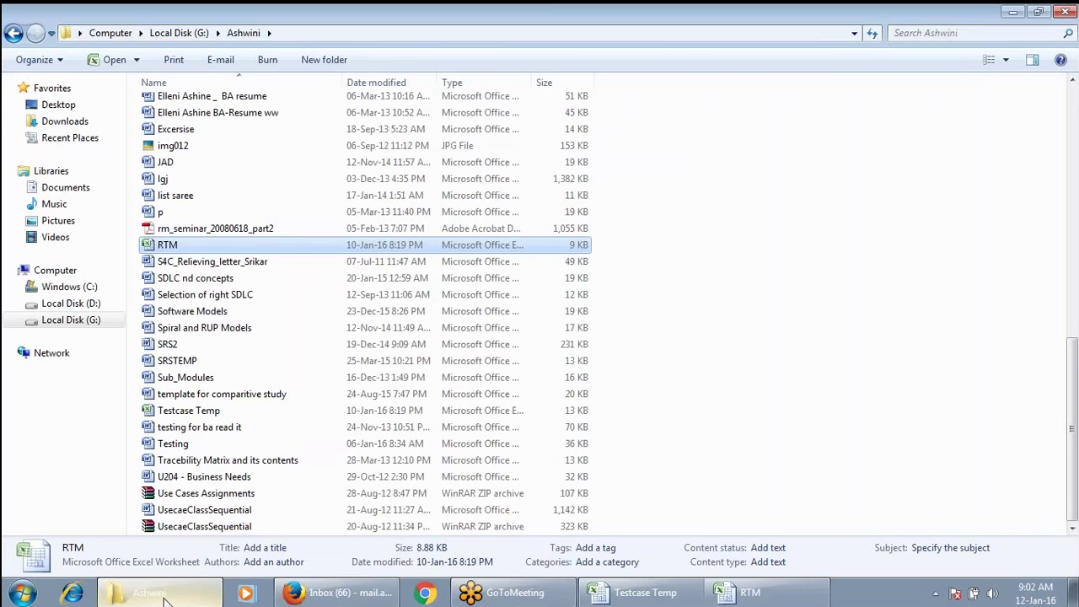
{"action": "double_click", "coordinate": [228, 460]}
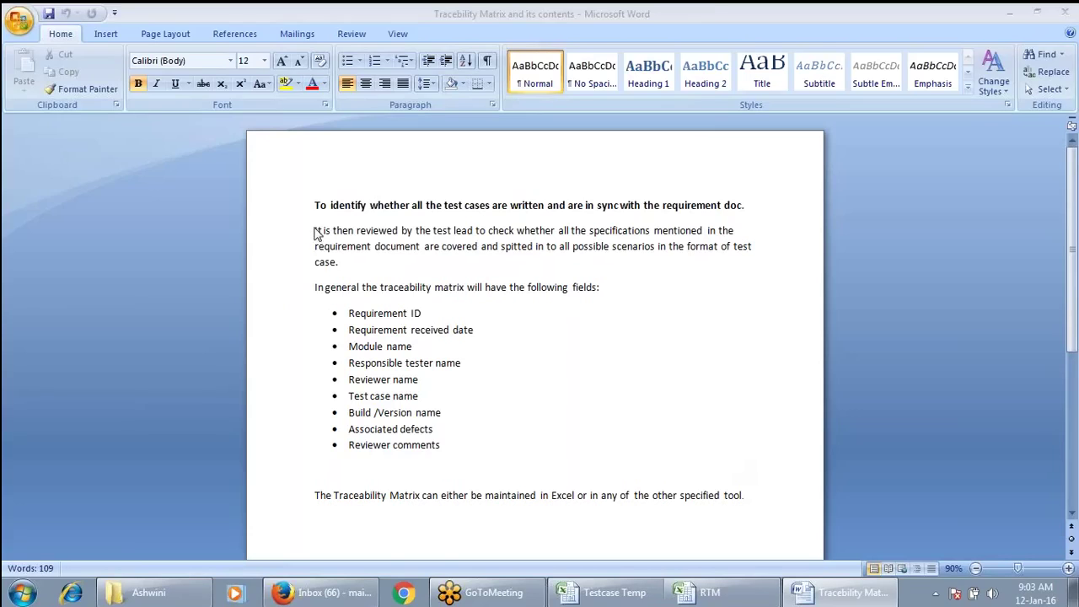
{"action": "left_click_drag", "start_coordinate": [316, 234], "coordinate": [342, 266]}
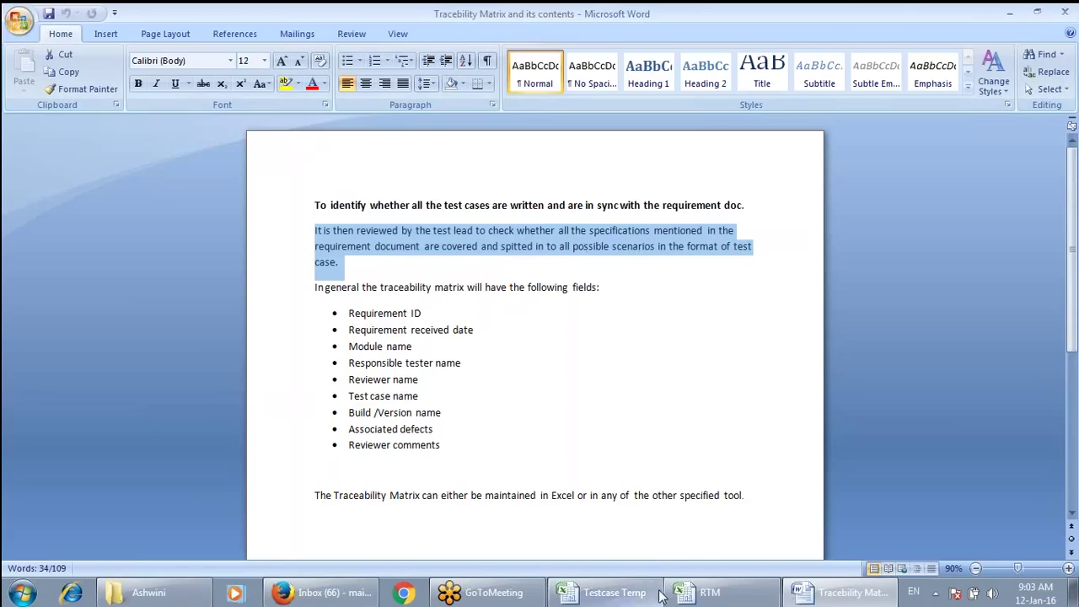
Step: Switch back to the RTM workbook in Excel and examine the REQ1 and REQ2 use case headers with their test case counts
{"action": "mouse_move", "coordinate": [639, 600]}
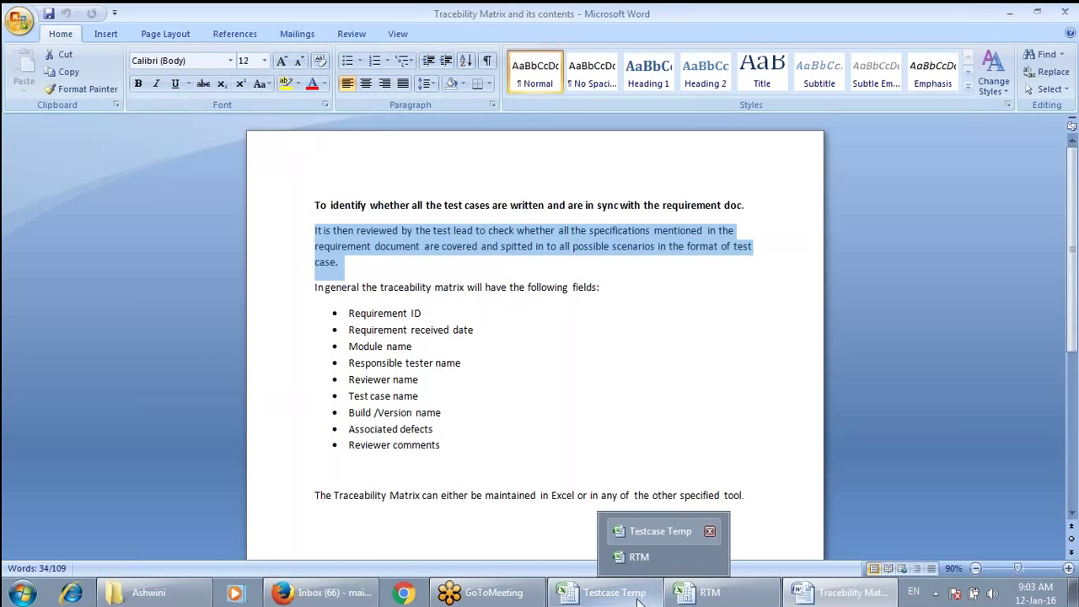
{"action": "left_click", "coordinate": [742, 601]}
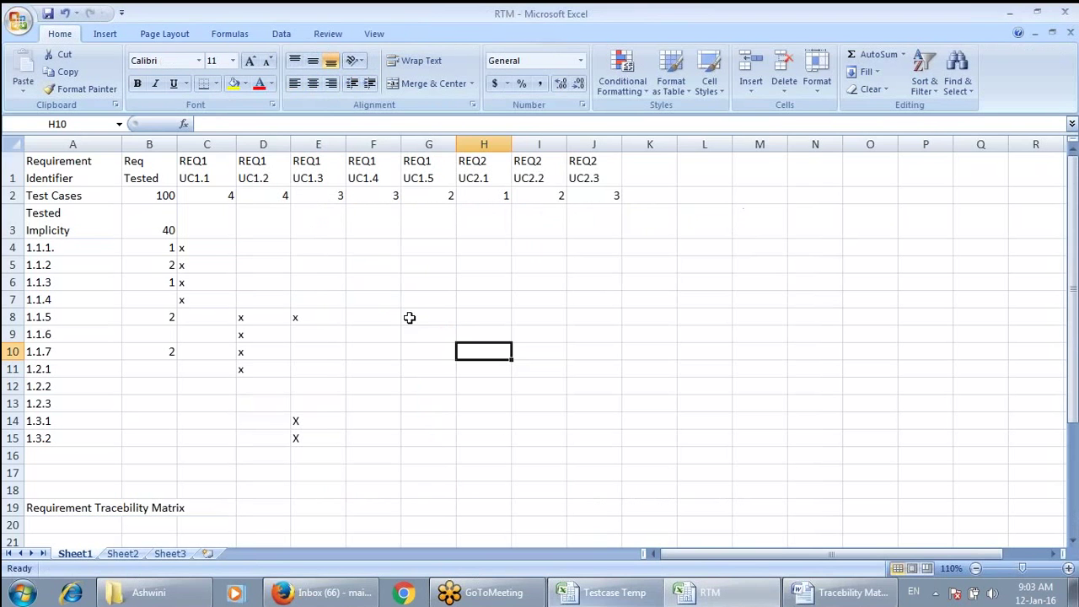
{"action": "left_click", "coordinate": [219, 162]}
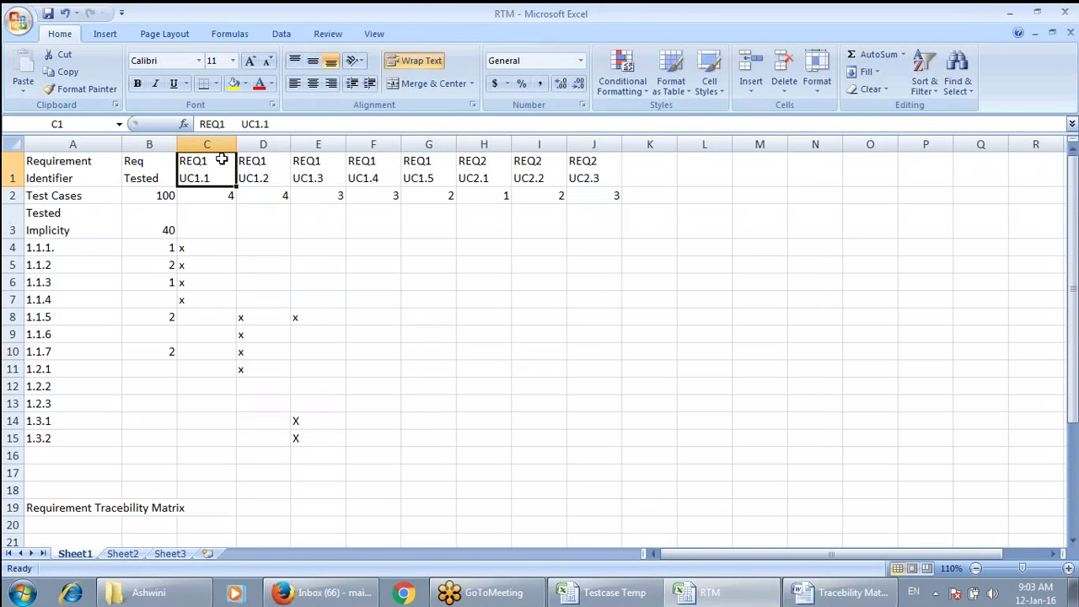
{"action": "left_click", "coordinate": [461, 164]}
{"action": "left_click", "coordinate": [199, 162]}
{"action": "left_click", "coordinate": [483, 173]}
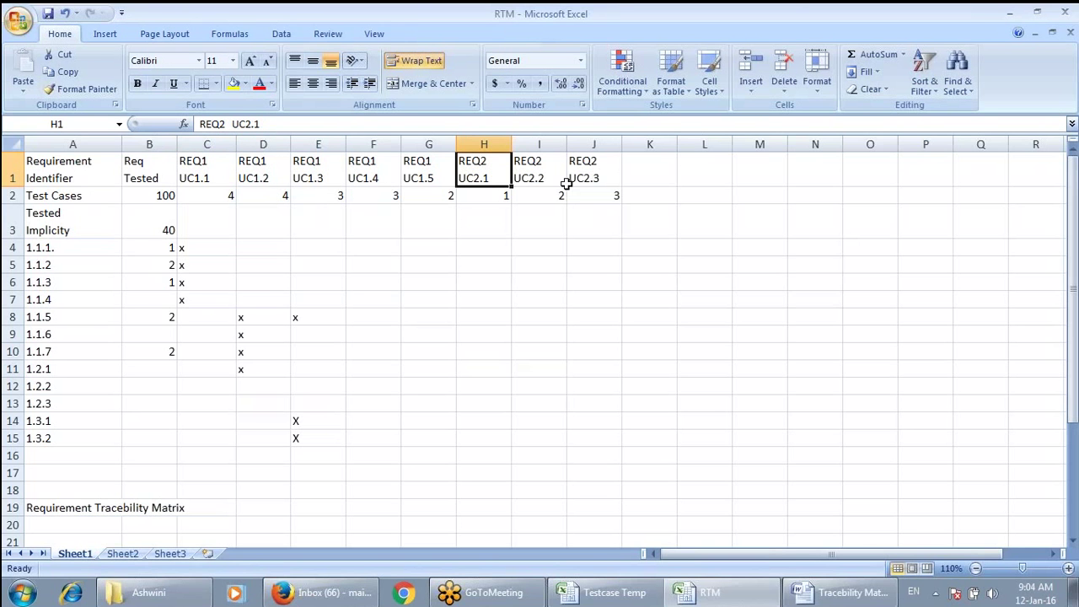
{"action": "left_click", "coordinate": [201, 174]}
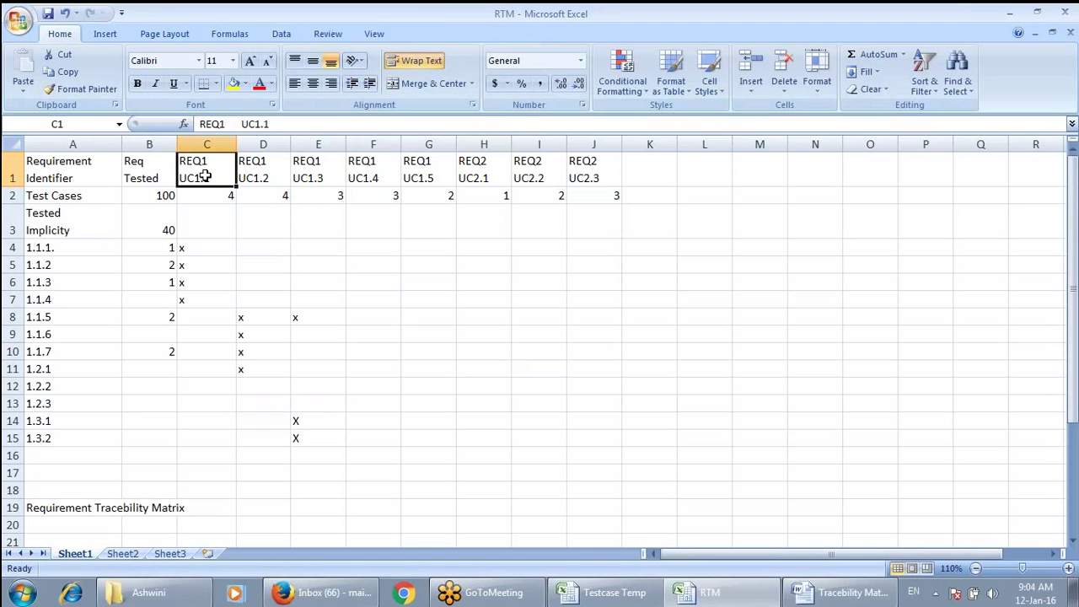
{"action": "left_click", "coordinate": [217, 196]}
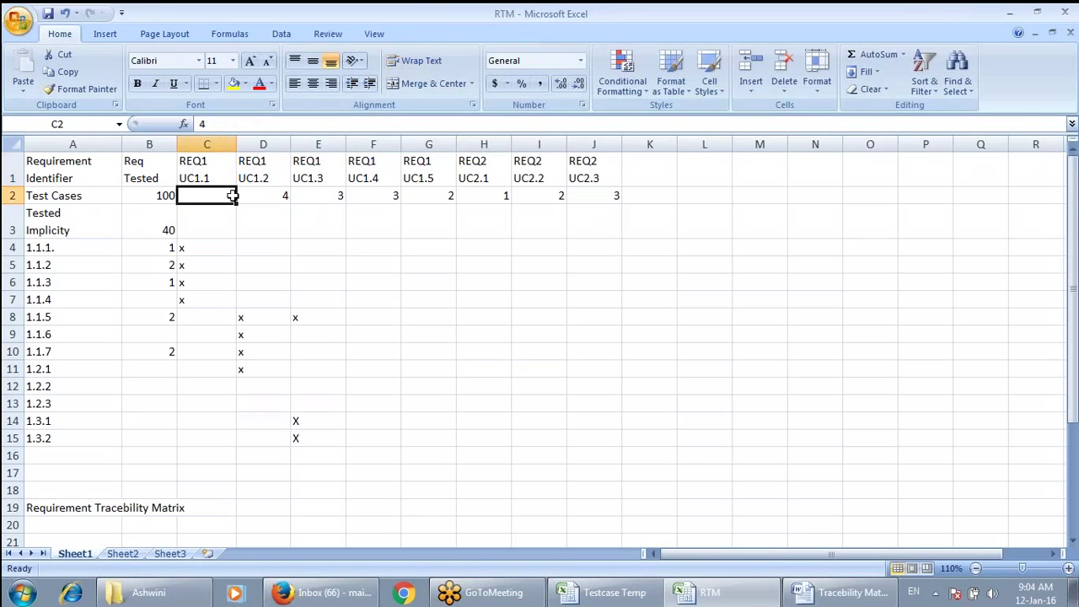
{"action": "left_click", "coordinate": [267, 180]}
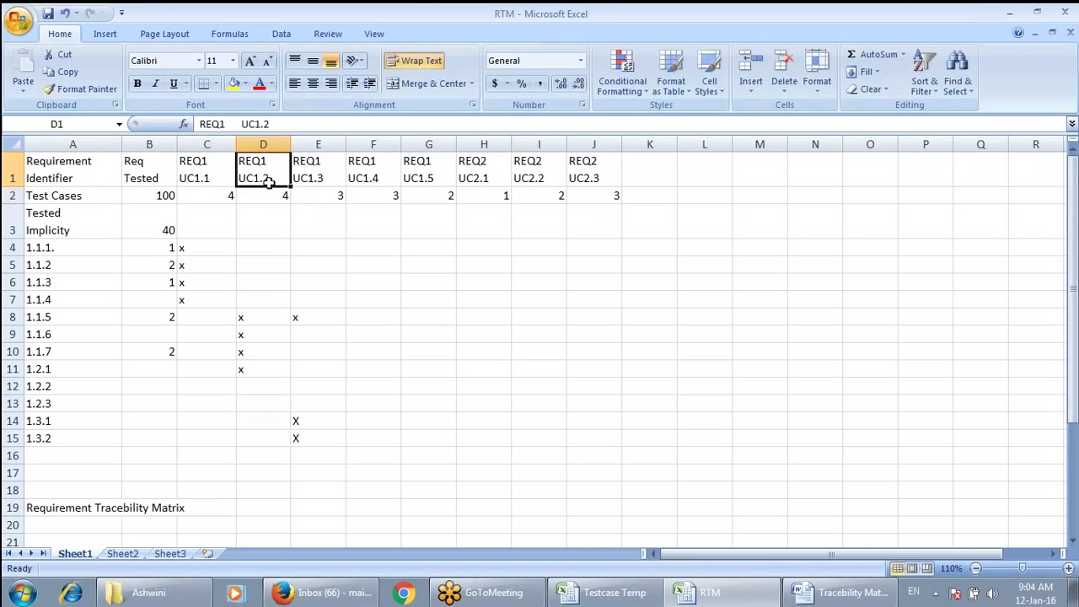
{"action": "left_click", "coordinate": [277, 194]}
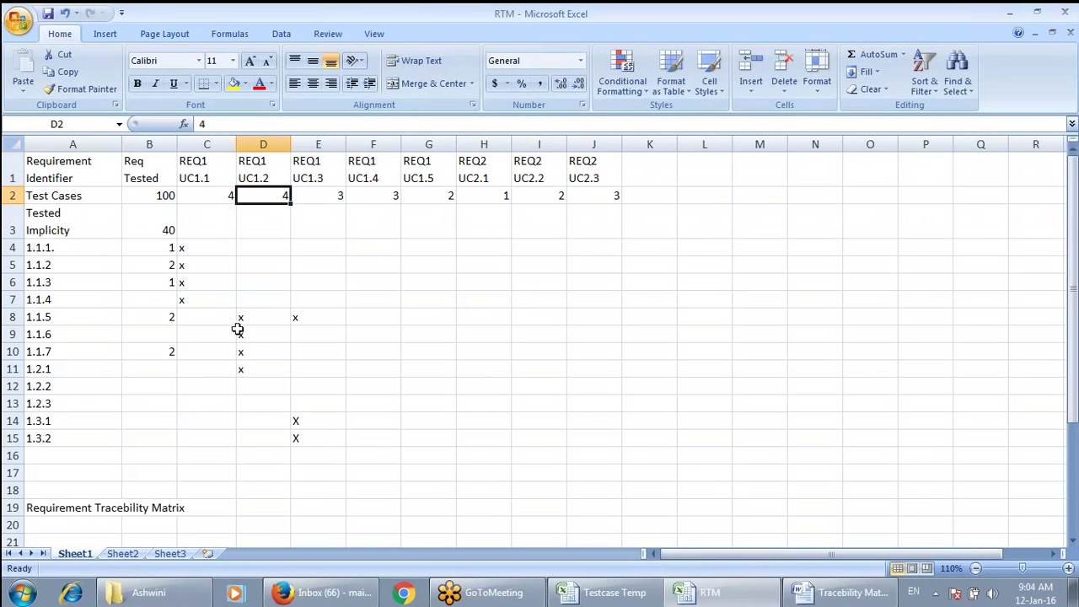
{"action": "left_click", "coordinate": [219, 196]}
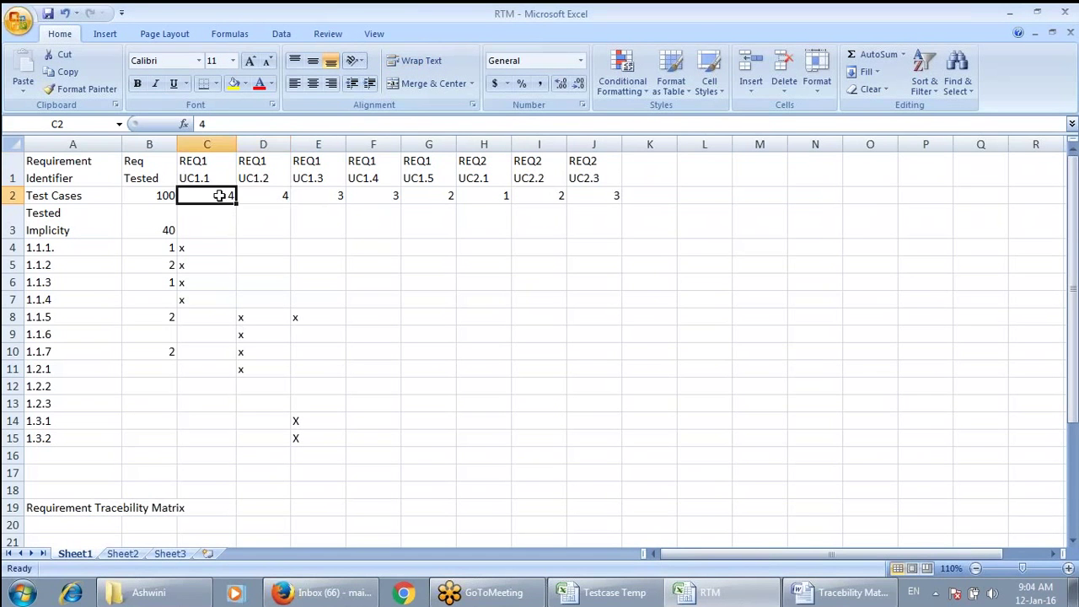
Step: Widen columns C and D so the REQ1 UC1.1 and REQ1 UC1.2 headers each fit on one line
{"action": "left_click", "coordinate": [217, 177]}
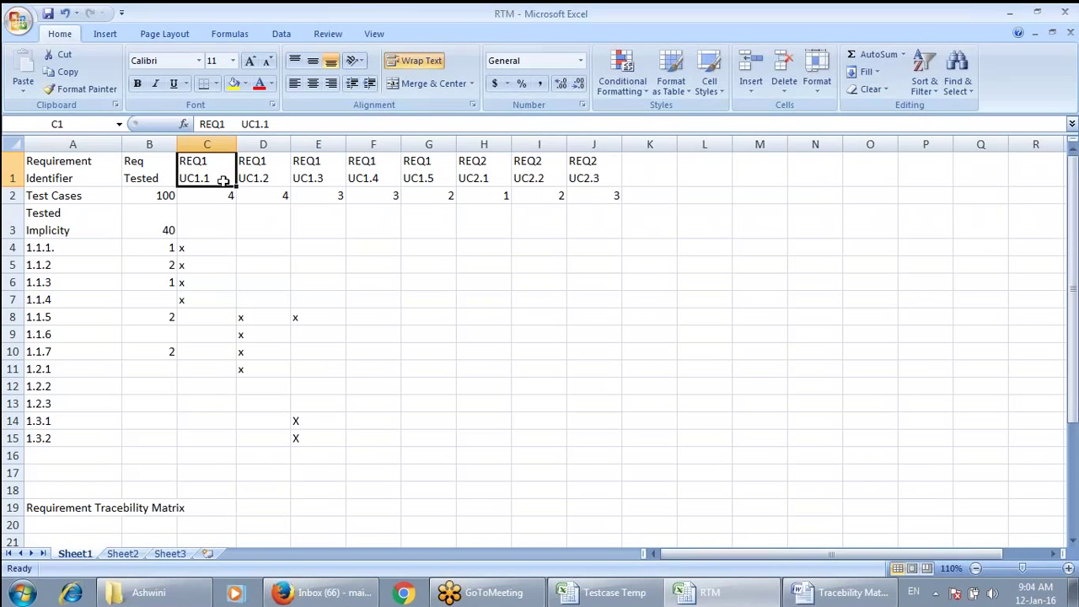
{"action": "left_click_drag", "start_coordinate": [239, 145], "coordinate": [331, 175]}
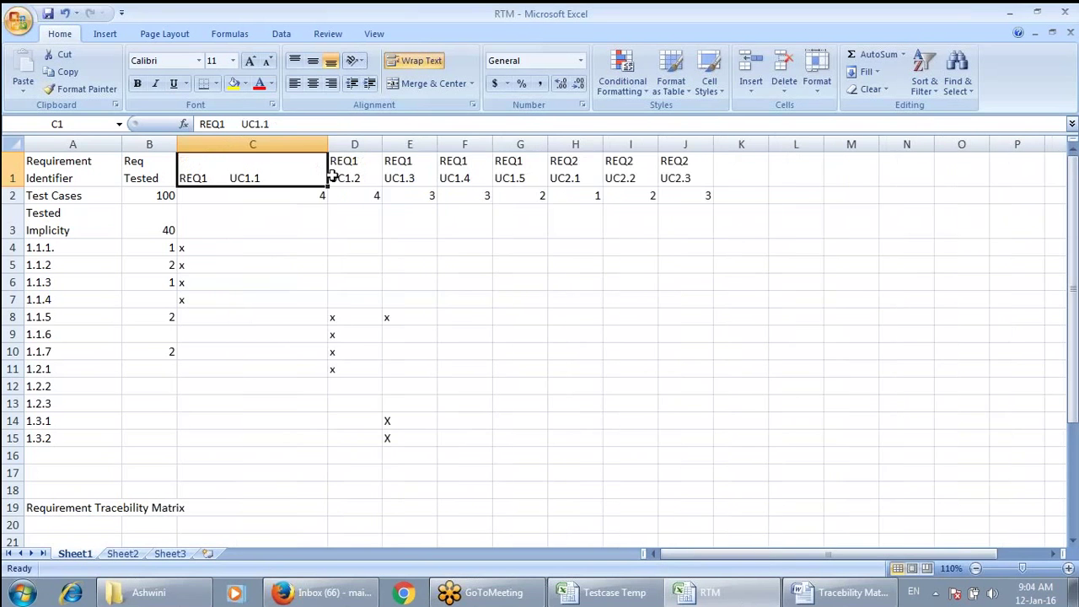
{"action": "left_click_drag", "start_coordinate": [382, 144], "coordinate": [429, 144]}
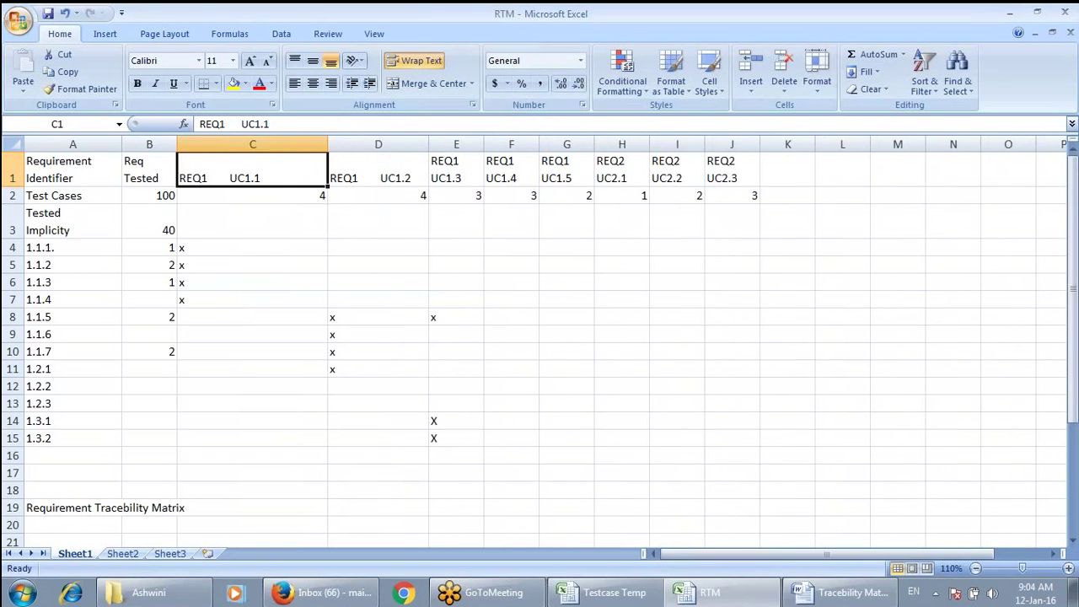
Step: Examine the Login Functionality test cases in rows 28 to 31 and compare each one with its mark under UC1
{"action": "left_click", "coordinate": [451, 420]}
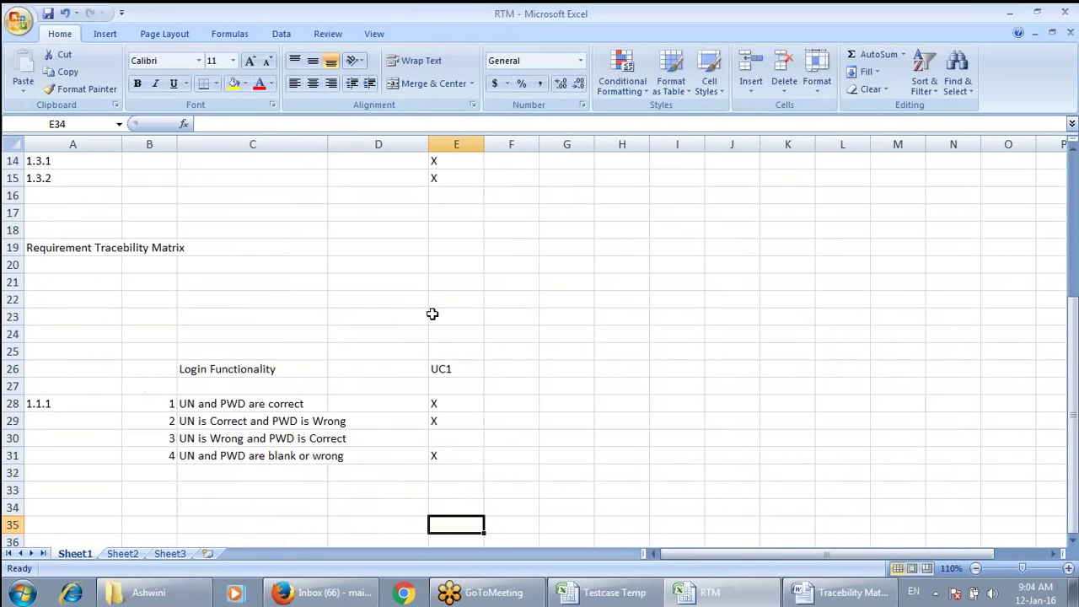
{"action": "scroll", "coordinate": [432, 313], "scroll_direction": "down", "scroll_amount": 1}
{"action": "left_click", "coordinate": [185, 385]}
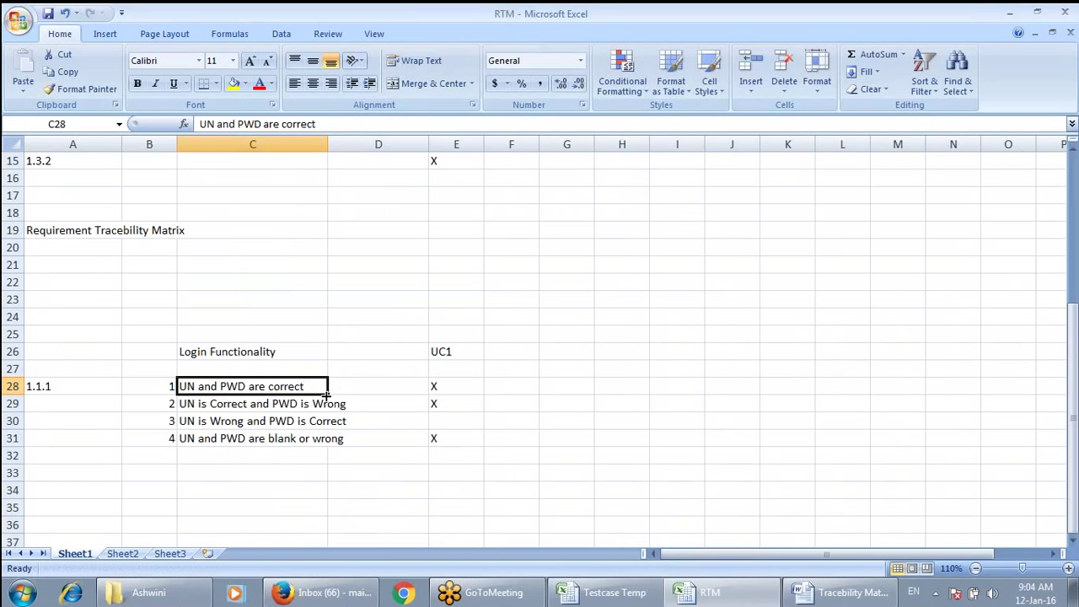
{"action": "left_click", "coordinate": [437, 387]}
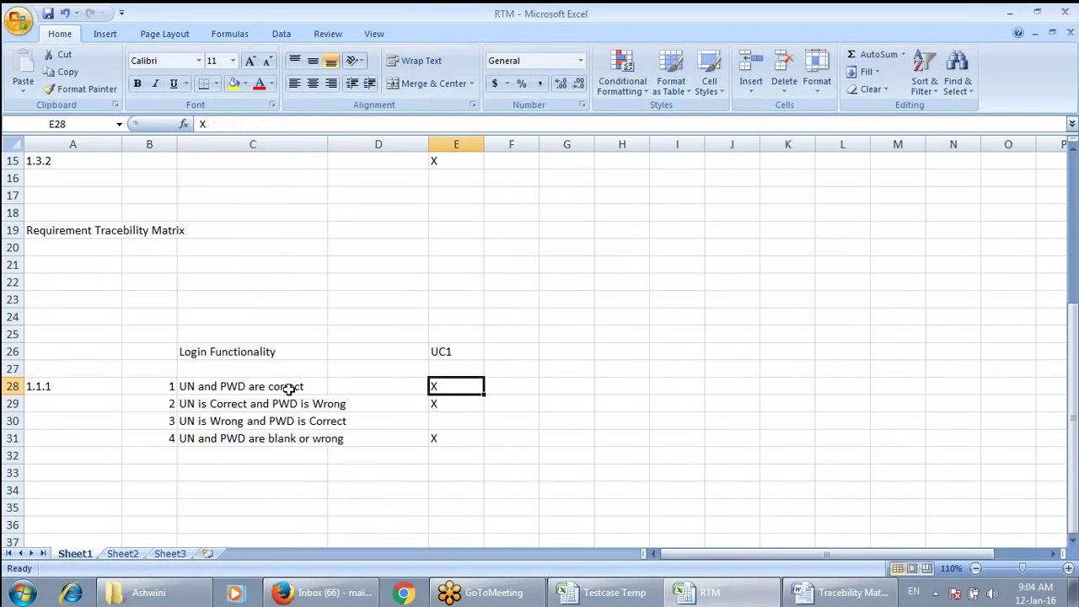
{"action": "left_click", "coordinate": [210, 404]}
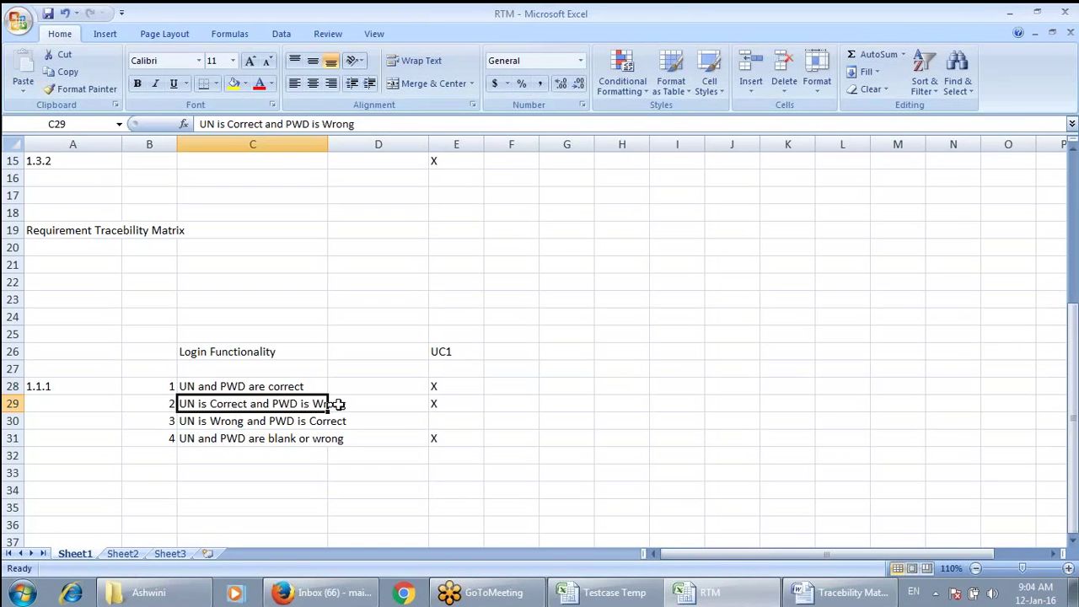
{"action": "left_click", "coordinate": [447, 403]}
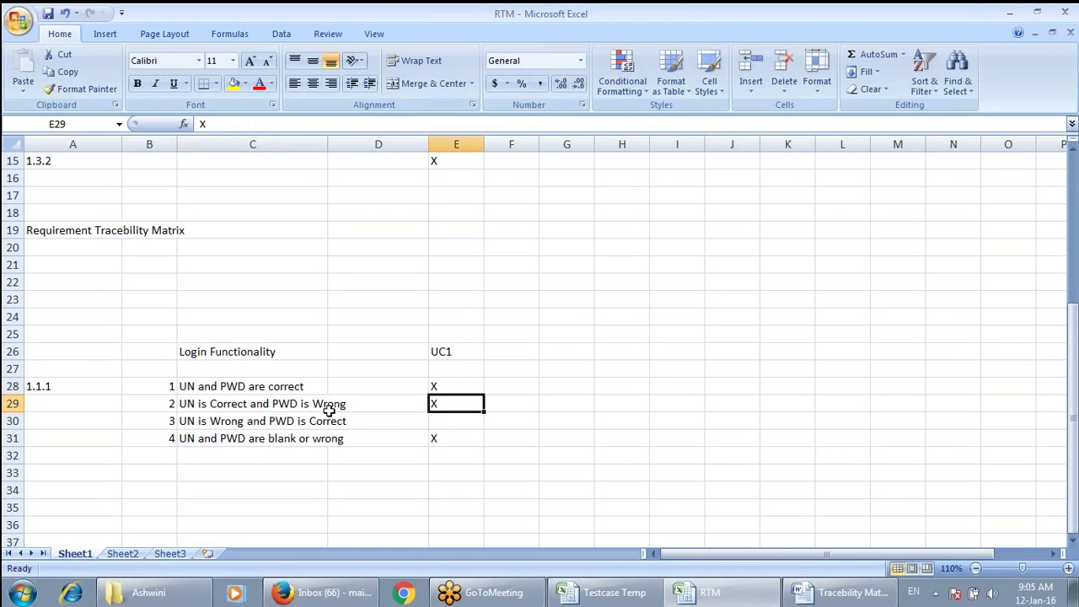
{"action": "left_click", "coordinate": [210, 421]}
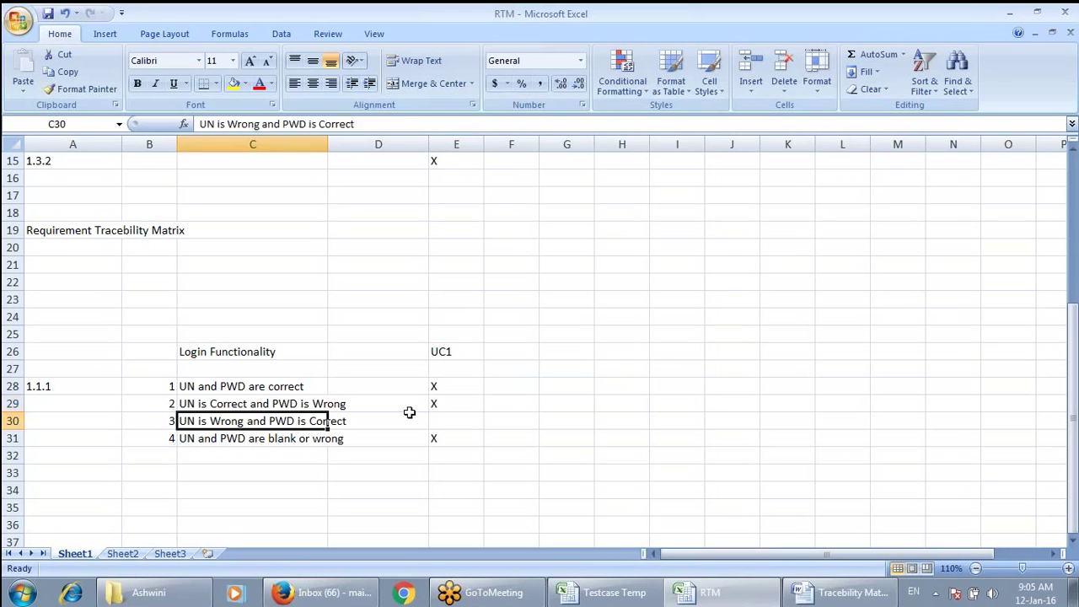
{"action": "left_click", "coordinate": [452, 418]}
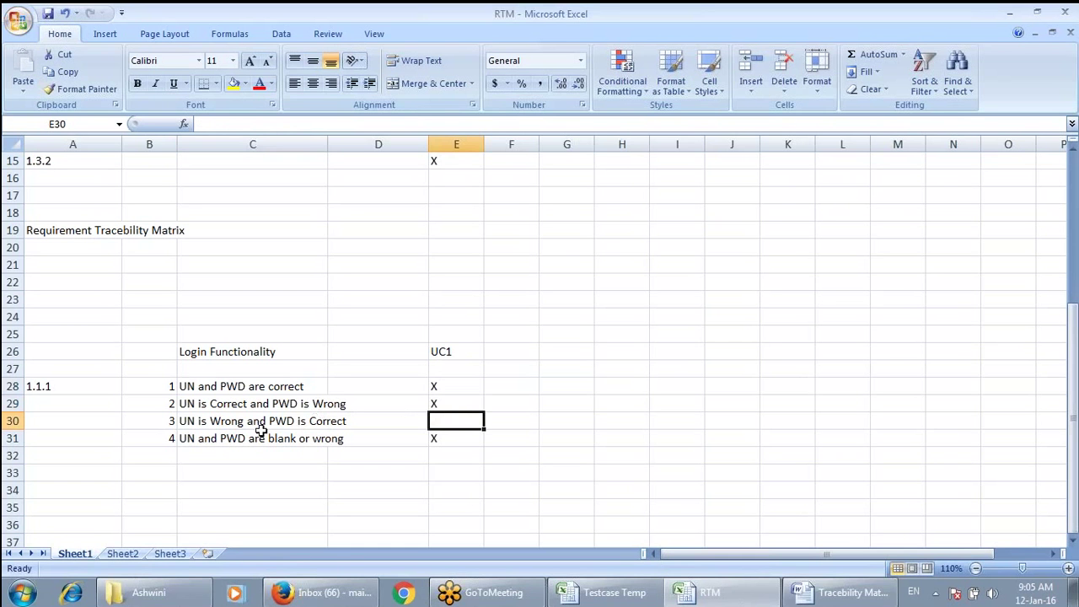
{"action": "left_click", "coordinate": [436, 442]}
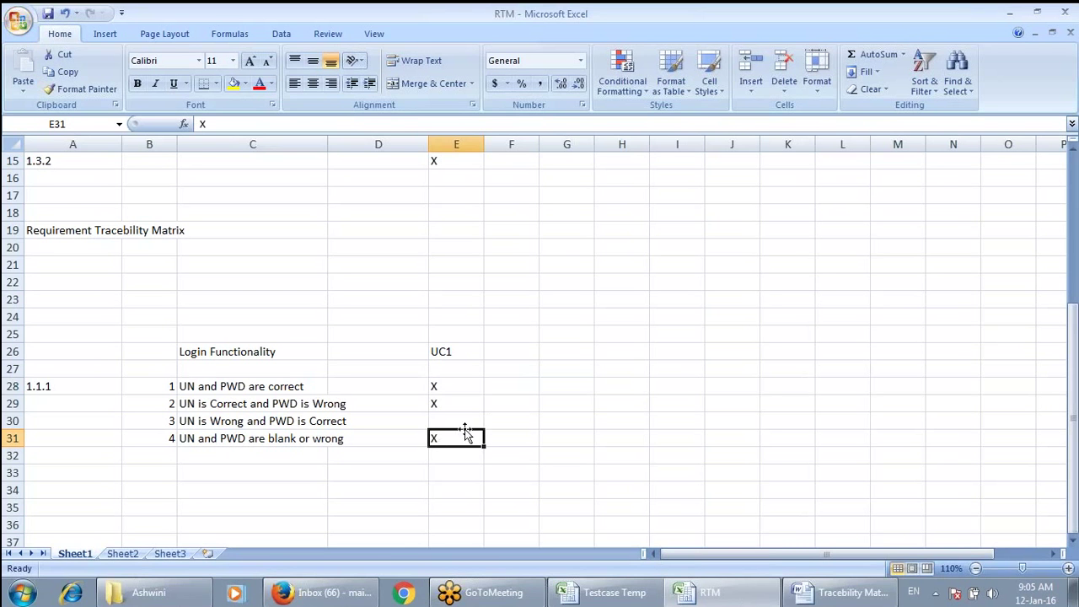
{"action": "left_click", "coordinate": [458, 421]}
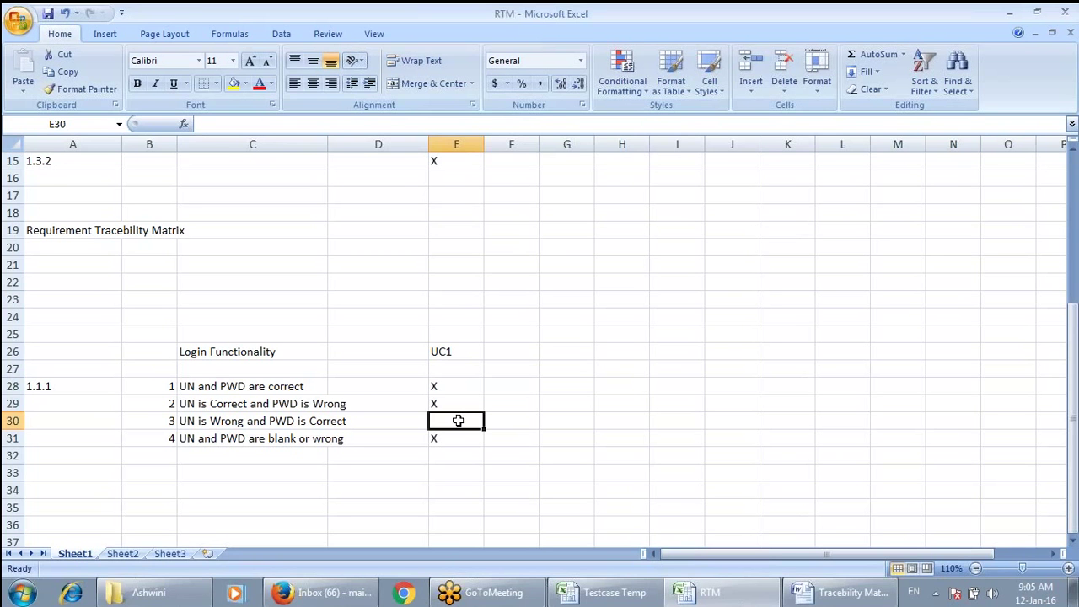
{"action": "left_click", "coordinate": [461, 504]}
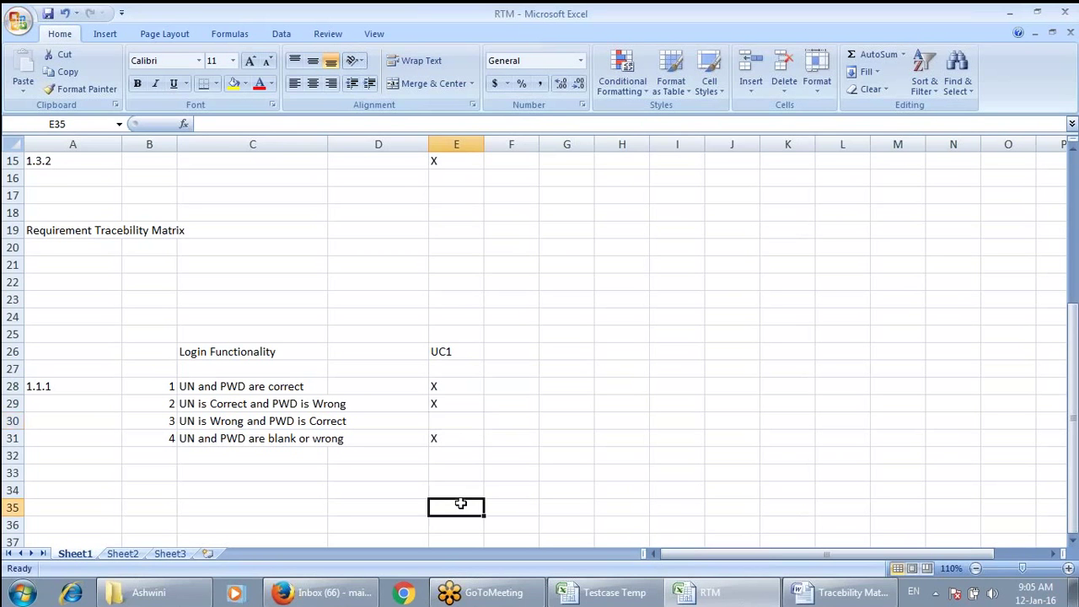
{"action": "left_click", "coordinate": [455, 421]}
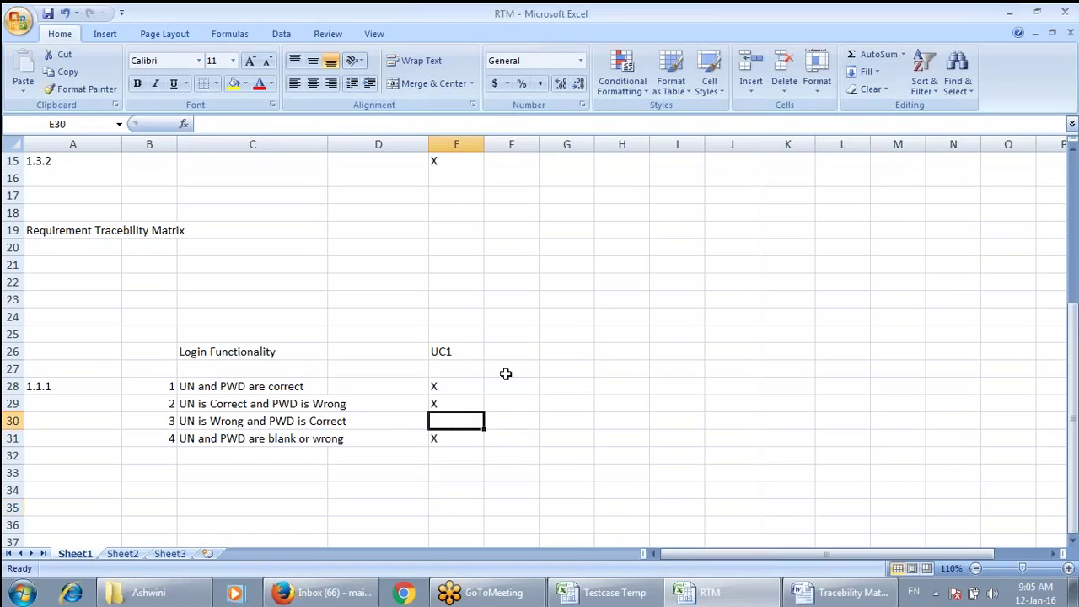
{"action": "left_click", "coordinate": [502, 385]}
{"action": "type", "text": "x"}
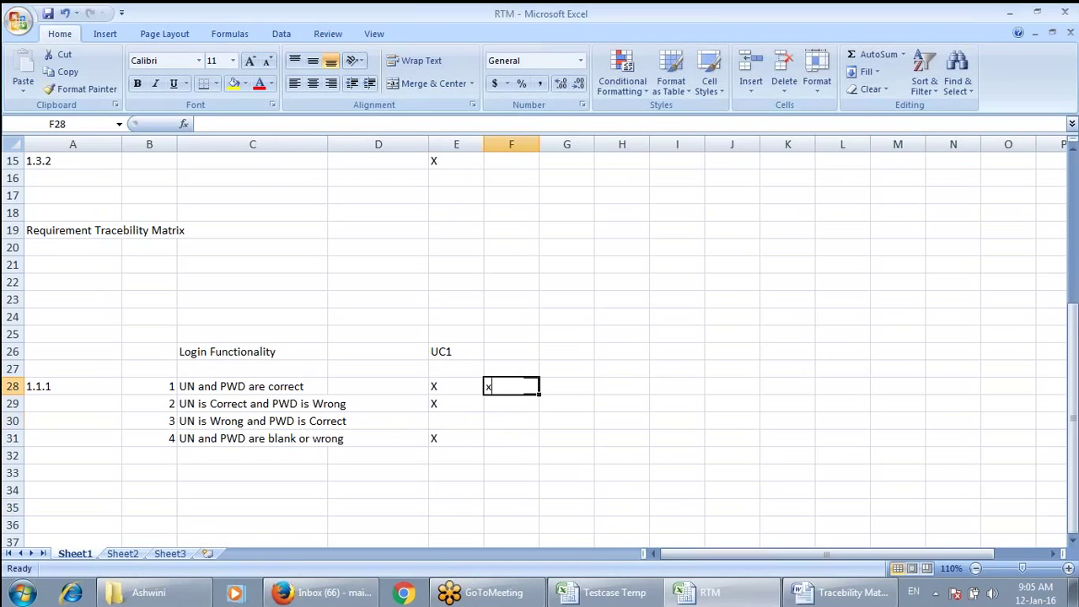
{"action": "key", "text": "Return"}
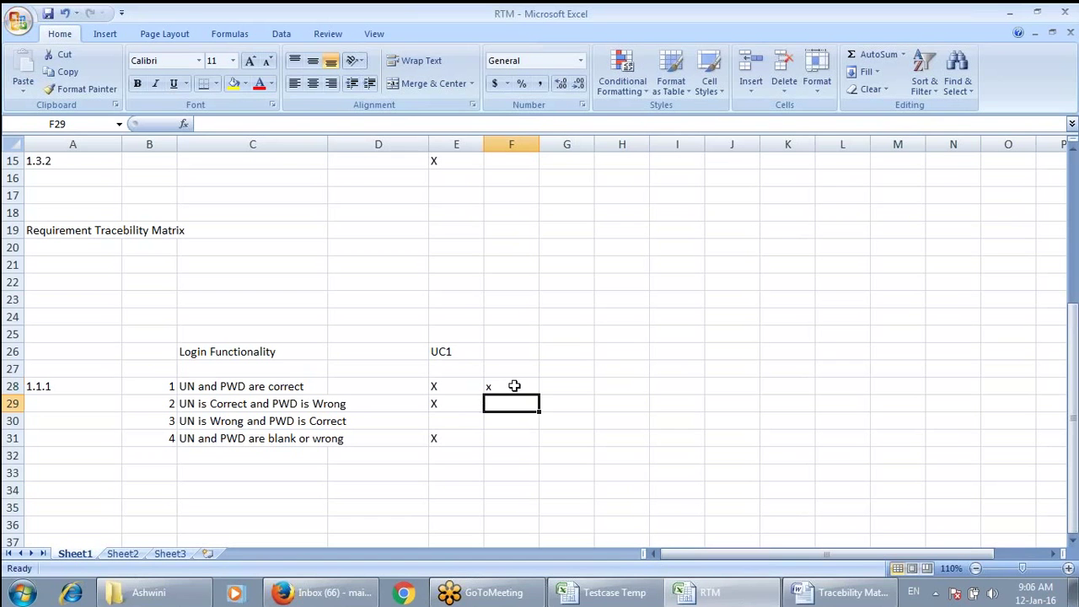
{"action": "key", "text": "ctrl+z"}
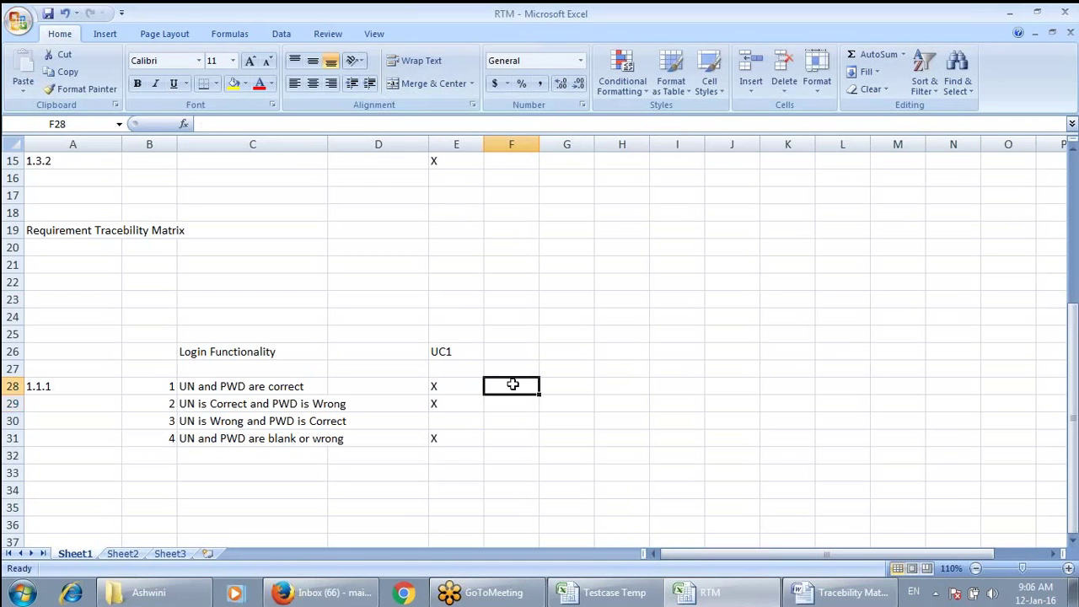
Step: Review the UC1 cells for test cases 3 and 1, and the blank-or-wrong credentials test case in row 31
{"action": "left_click", "coordinate": [448, 422]}
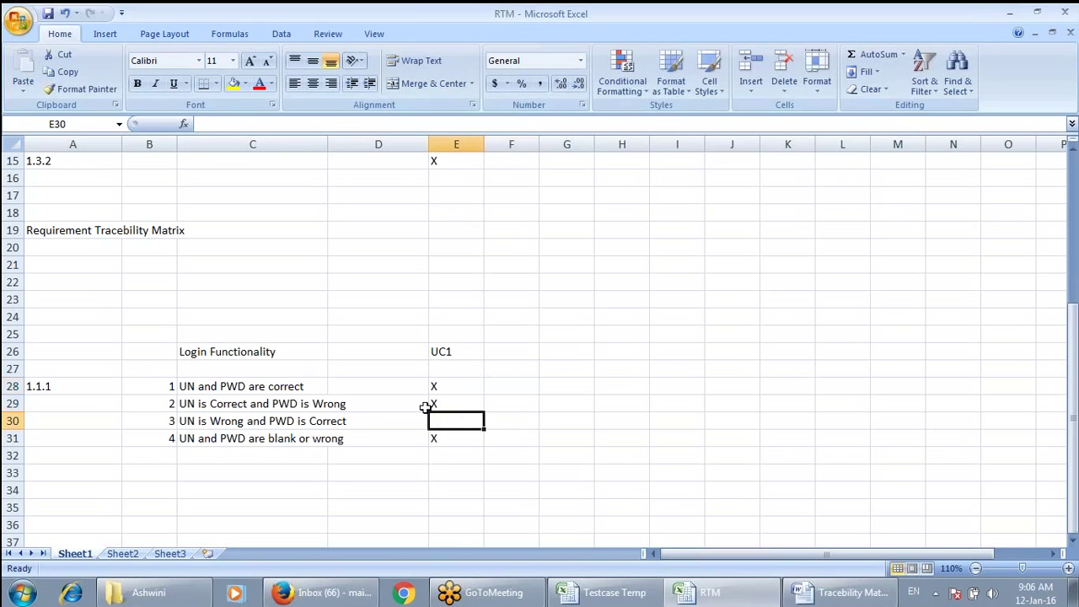
{"action": "left_click", "coordinate": [434, 384]}
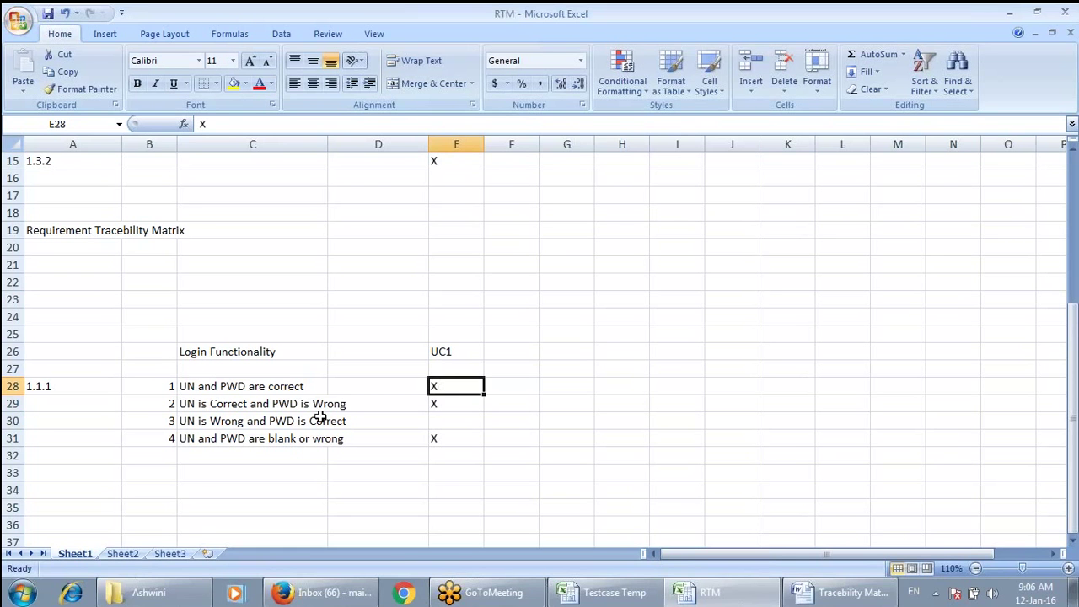
{"action": "left_click", "coordinate": [299, 448]}
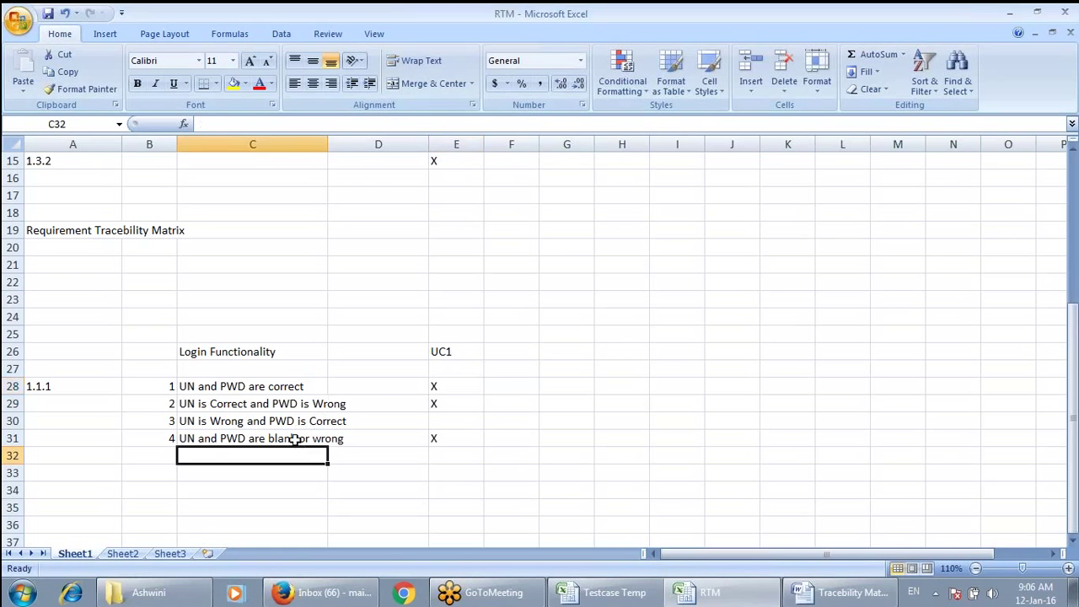
{"action": "left_click", "coordinate": [294, 439]}
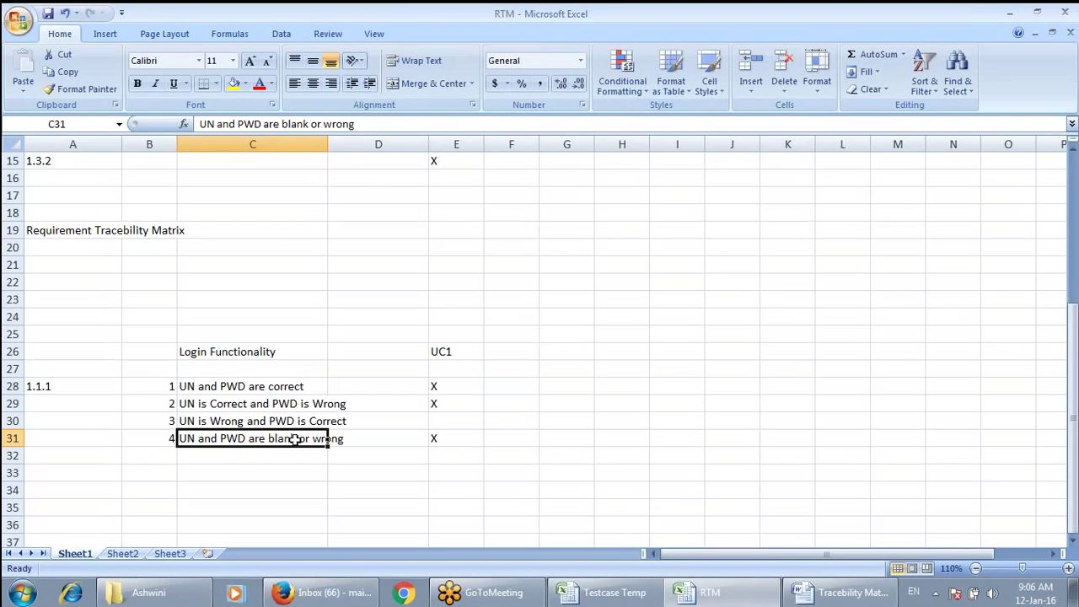
Step: Widen column C so the login test case descriptions in rows 28 to 31 fit within their cells
{"action": "left_click_drag", "start_coordinate": [327, 145], "coordinate": [366, 145]}
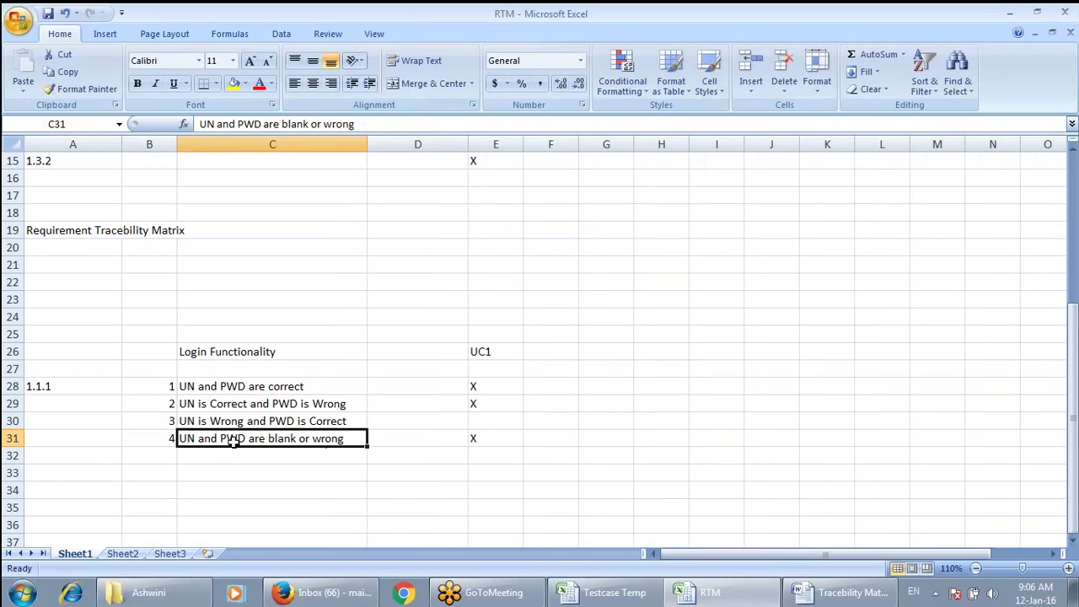
{"action": "left_click", "coordinate": [239, 487]}
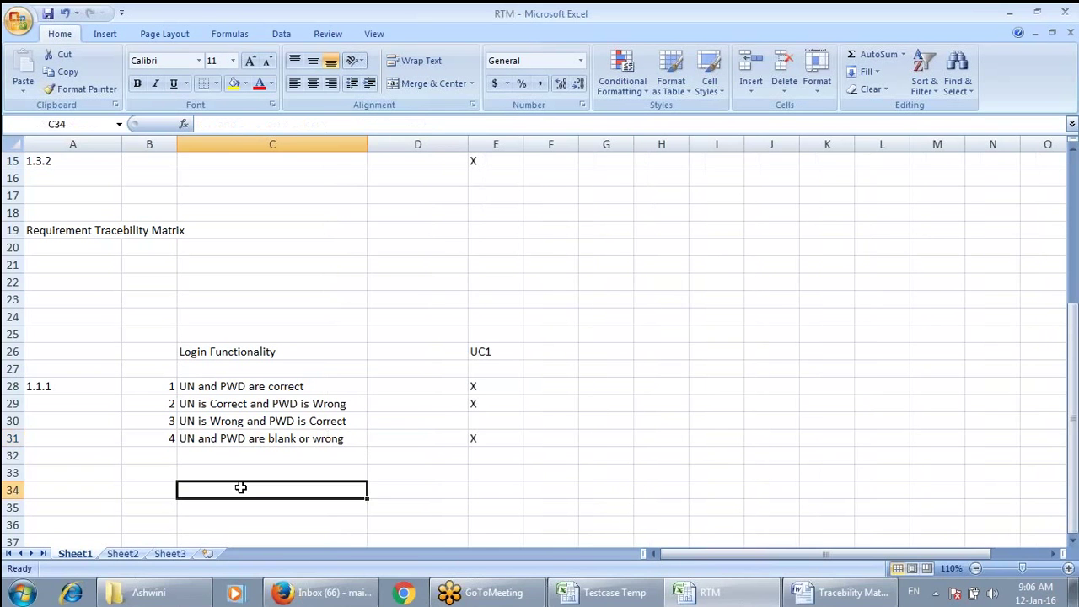
{"action": "left_click", "coordinate": [203, 443]}
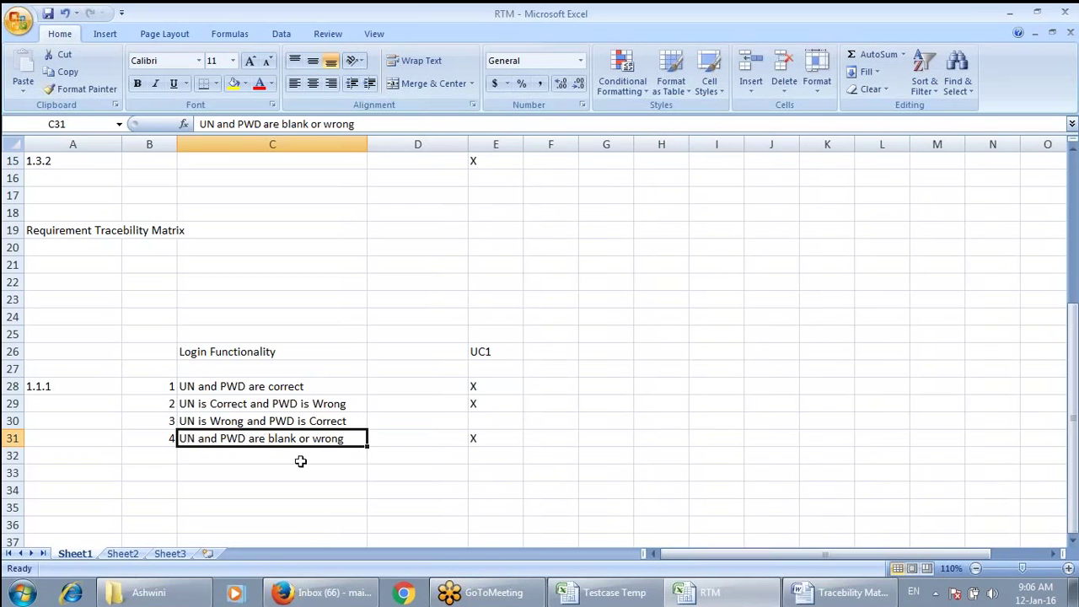
Step: Compare login test cases 3 and 4 in rows 30 and 31 with their cells in the UC1 column
{"action": "left_click", "coordinate": [503, 441]}
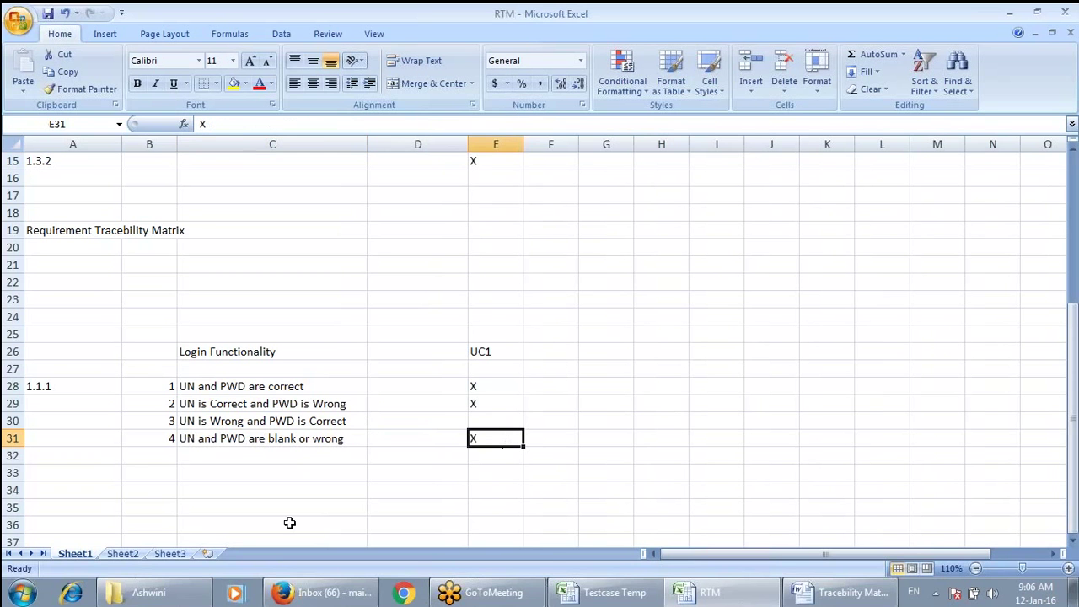
{"action": "left_click", "coordinate": [228, 529]}
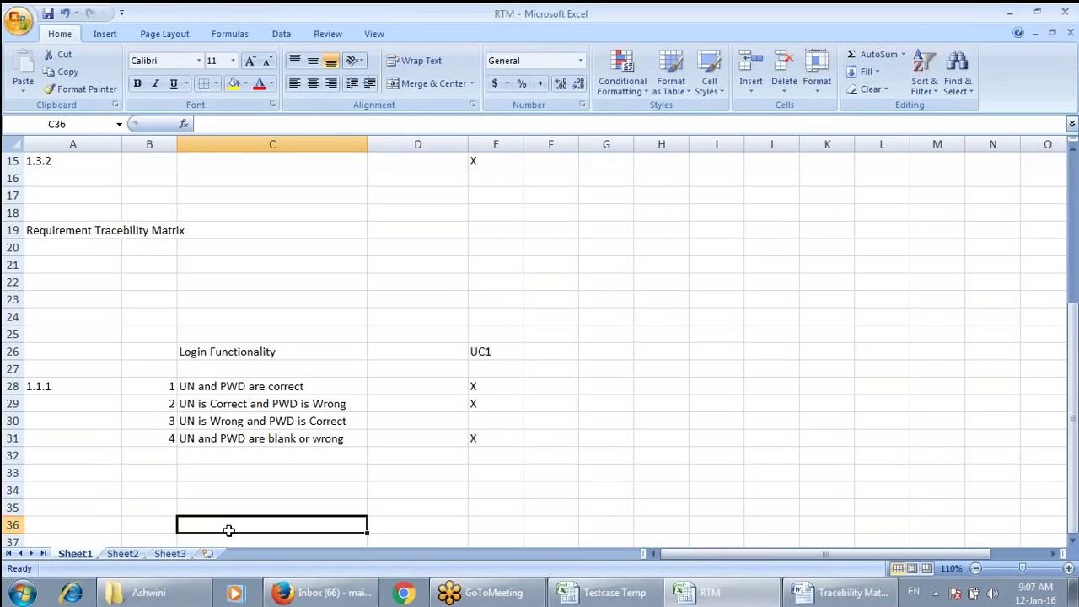
{"action": "left_click", "coordinate": [478, 418]}
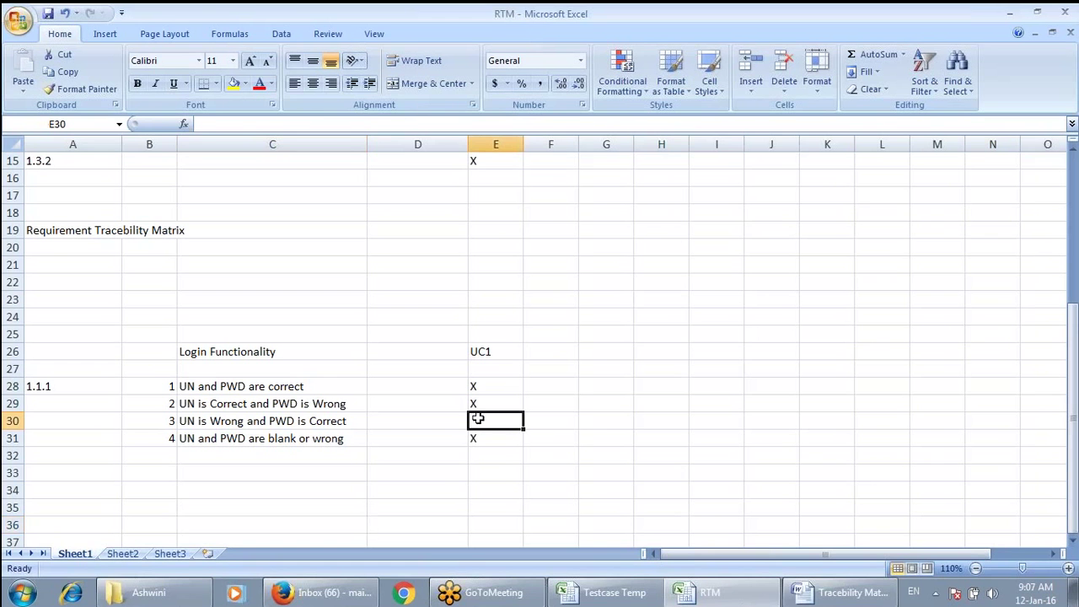
{"action": "left_click", "coordinate": [270, 419]}
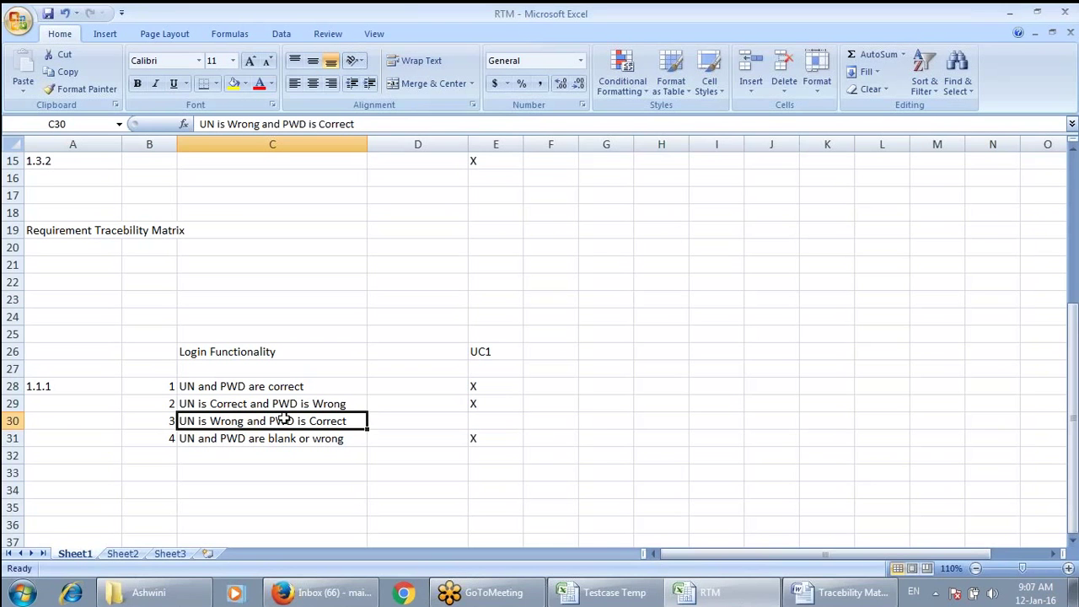
{"action": "left_click", "coordinate": [284, 440]}
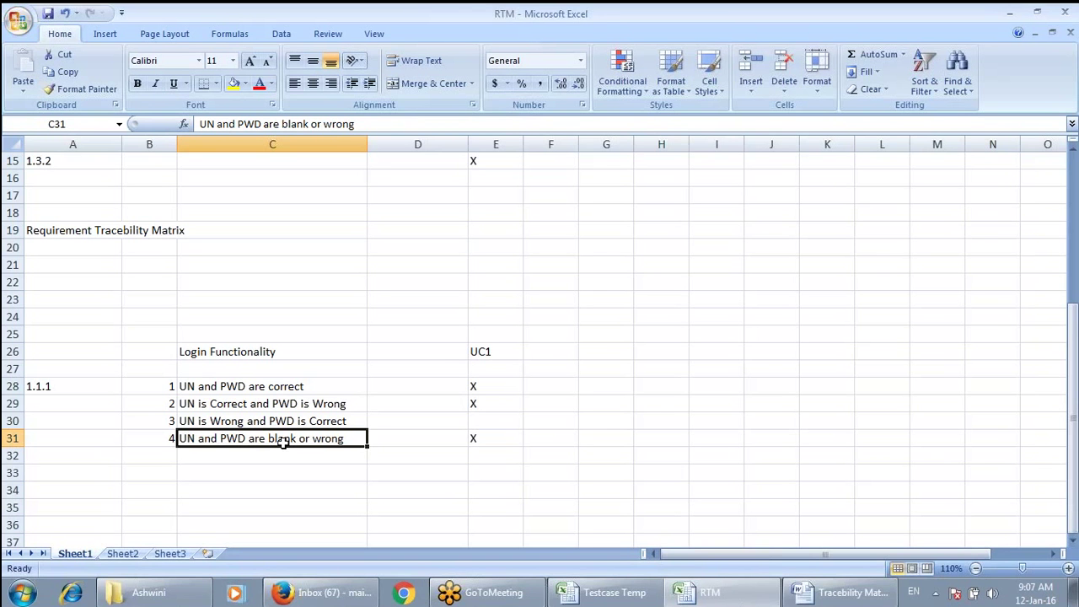
Step: Narrow column C so the REQ1 UC1.1 header wraps onto two lines
{"action": "scroll", "coordinate": [283, 443], "scroll_direction": "up", "scroll_amount": 5}
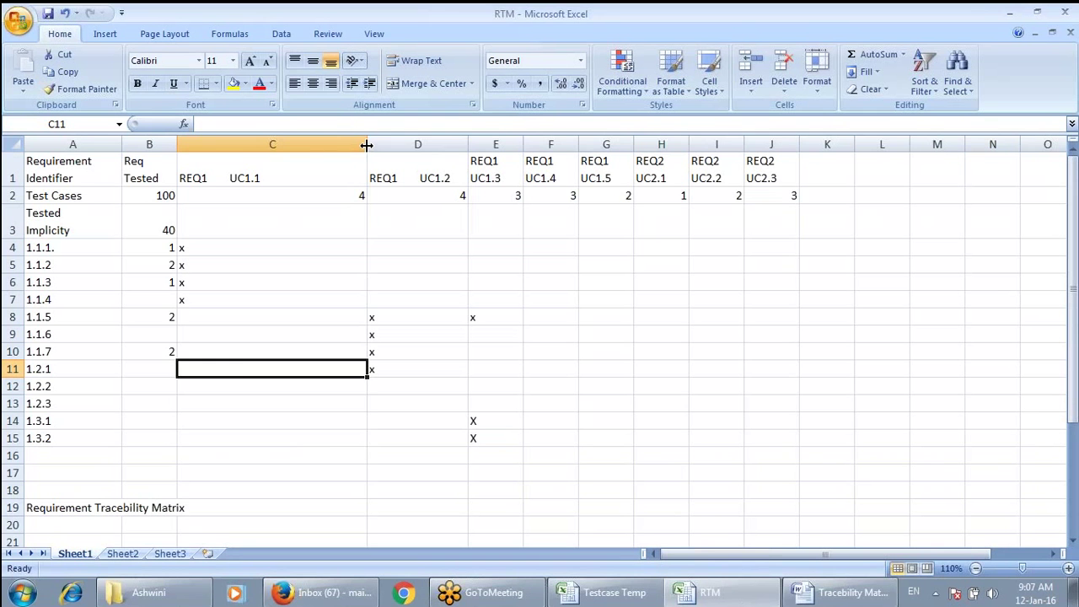
{"action": "left_click_drag", "start_coordinate": [367, 146], "coordinate": [242, 146]}
Step: Enter the label "HLR LLR" in cell D38, below the login functionality test cases
{"action": "left_click", "coordinate": [286, 505]}
{"action": "key", "text": "Return"}
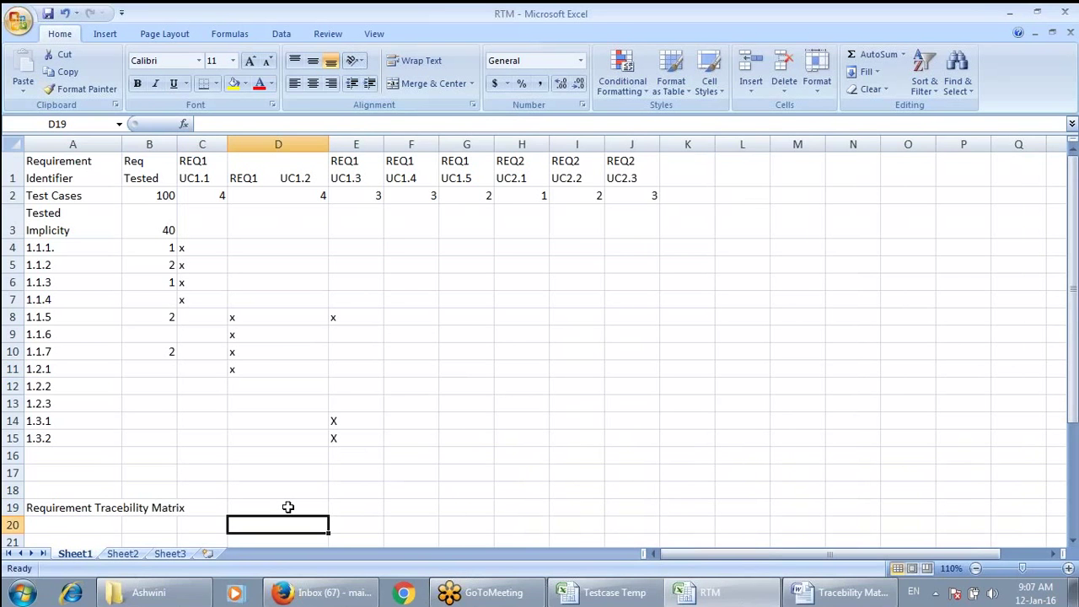
{"action": "key", "text": "Return"}
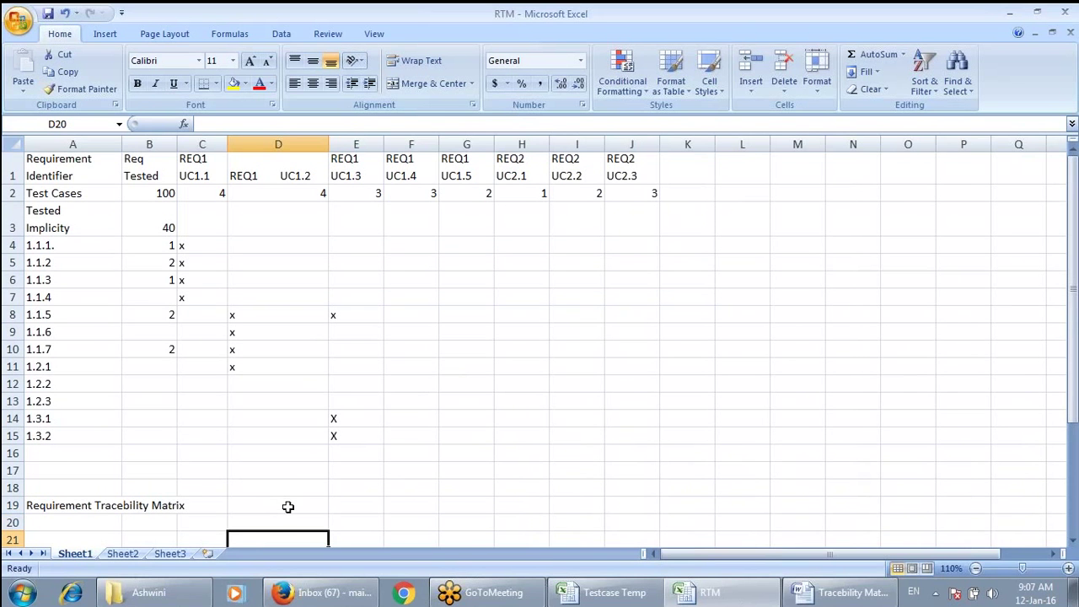
{"action": "key", "text": "Down"}
{"action": "key", "text": "Down"}
{"action": "key", "text": "Down"}
{"action": "key", "text": "Down"}
{"action": "key", "text": "Down"}
{"action": "key", "text": "Down"}
{"action": "key", "text": "Down"}
{"action": "key", "text": "Down"}
{"action": "key", "text": "Down"}
{"action": "key", "text": "Down"}
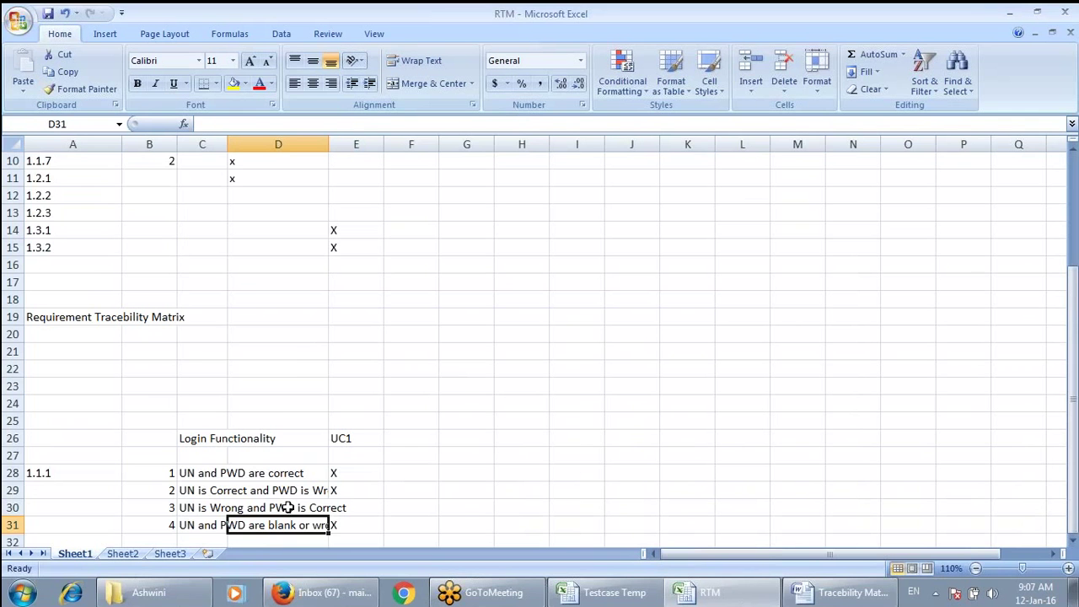
{"action": "key", "text": "Down"}
{"action": "key", "text": "Down"}
{"action": "key", "text": "Down"}
{"action": "key", "text": "Down"}
{"action": "key", "text": "Down"}
{"action": "key", "text": "Down"}
{"action": "key", "text": "Down"}
{"action": "type", "text": "H"}
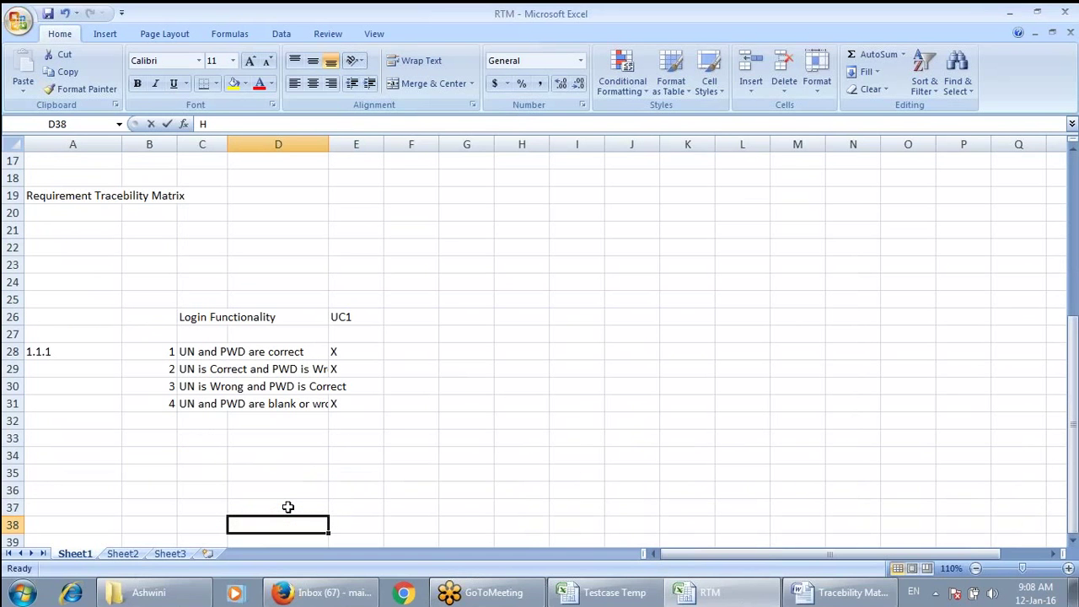
{"action": "type", "text": "LR LLR"}
{"action": "key", "text": "Return"}
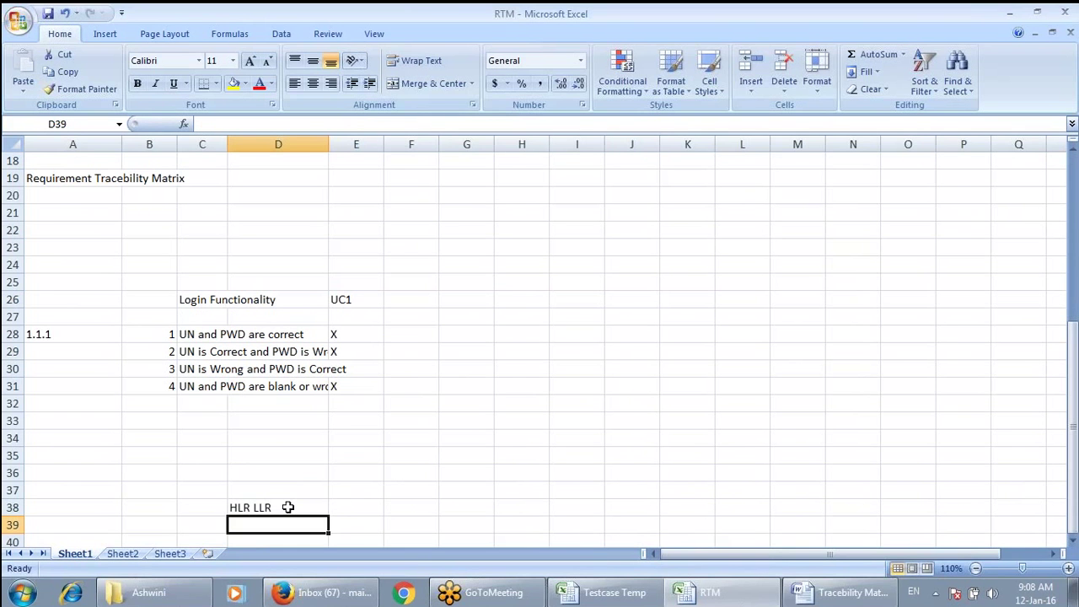
Step: Enter 1 in D39 under the HLR LLR label and list the numbers 1 to 5 in cells E39 to E43
{"action": "type", "text": "1"}
{"action": "key", "text": "F2"}
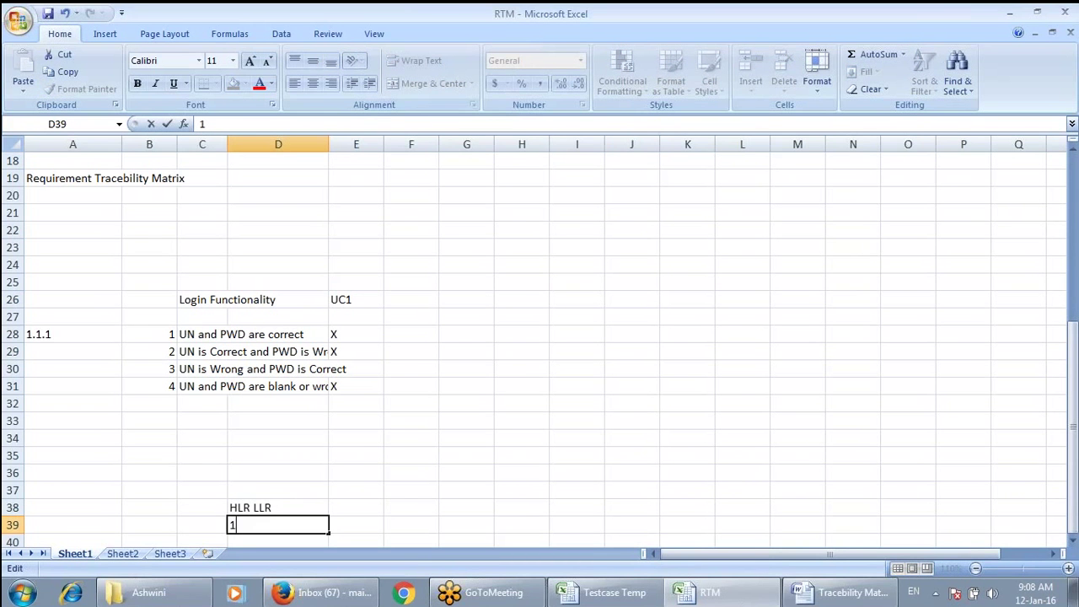
{"action": "key", "text": "Tab"}
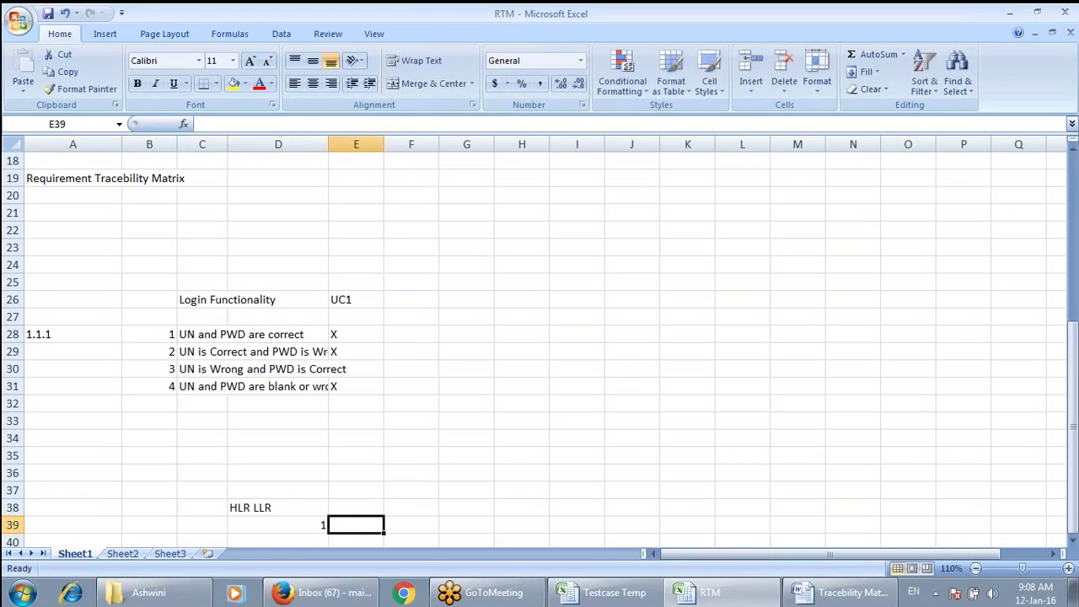
{"action": "type", "text": "1"}
{"action": "key", "text": "Return"}
{"action": "type", "text": "2"}
{"action": "key", "text": "Return"}
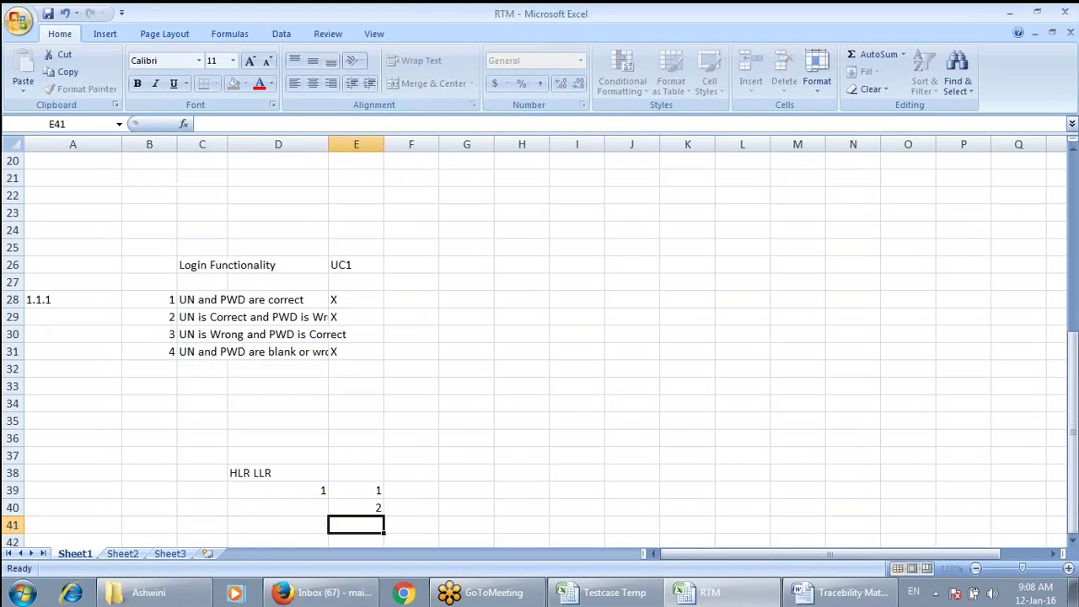
{"action": "type", "text": "3"}
{"action": "key", "text": "Return"}
{"action": "type", "text": "4"}
{"action": "key", "text": "Return"}
{"action": "type", "text": "5"}
{"action": "key", "text": "Return"}
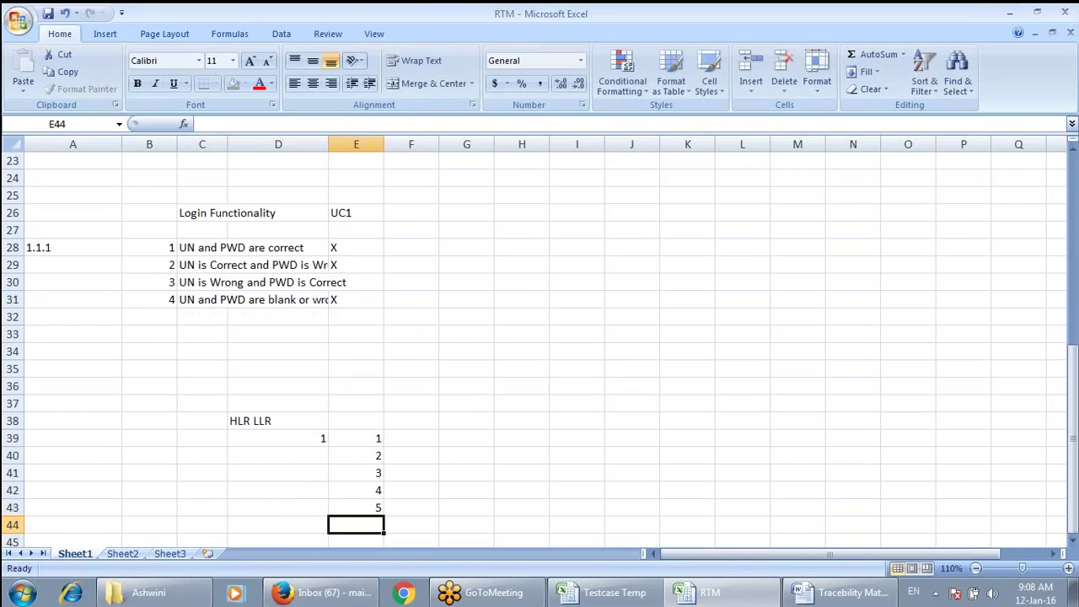
Step: Enter 1.1 in cell F39, beside the first number of the list
{"action": "left_click", "coordinate": [411, 438]}
{"action": "type", "text": "1.1"}
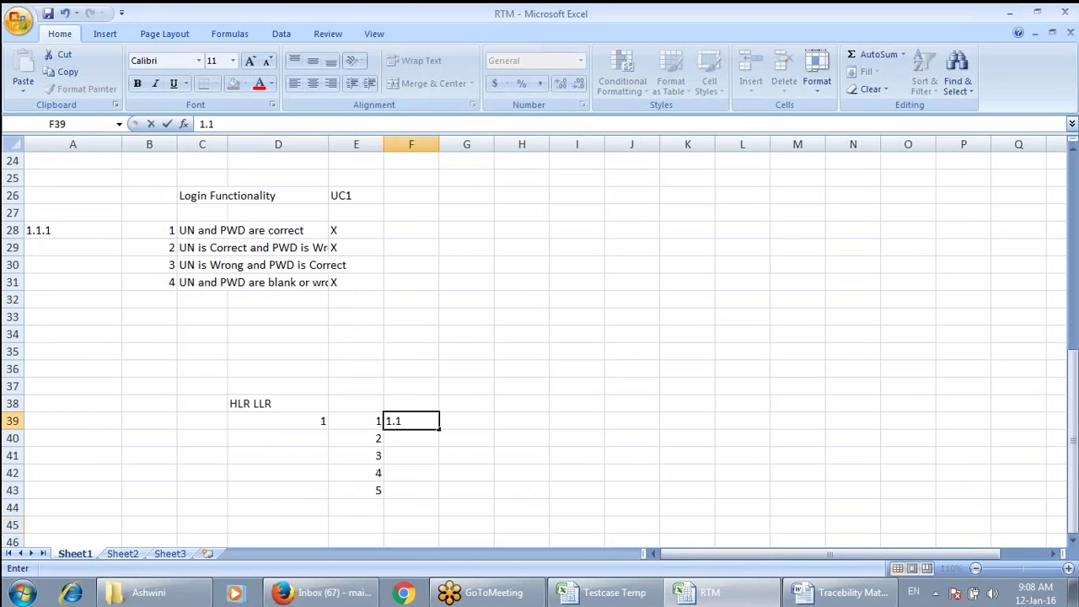
{"action": "key", "text": "Tab"}
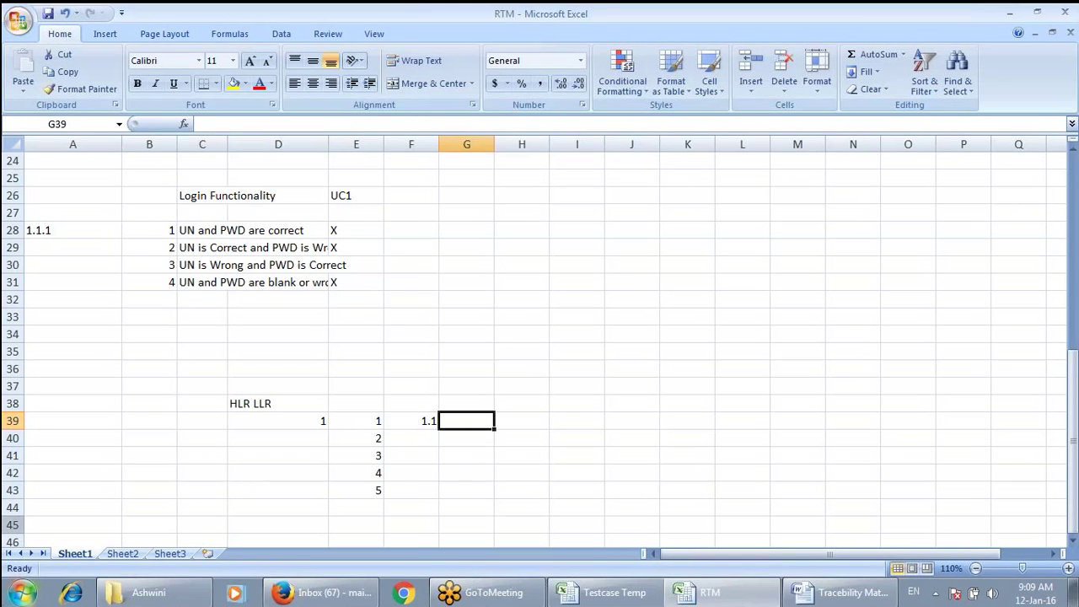
Step: Open the IT BA Question document in Word and examine its sample screen, closing assignment paragraph and business problem
{"action": "left_click", "coordinate": [154, 595]}
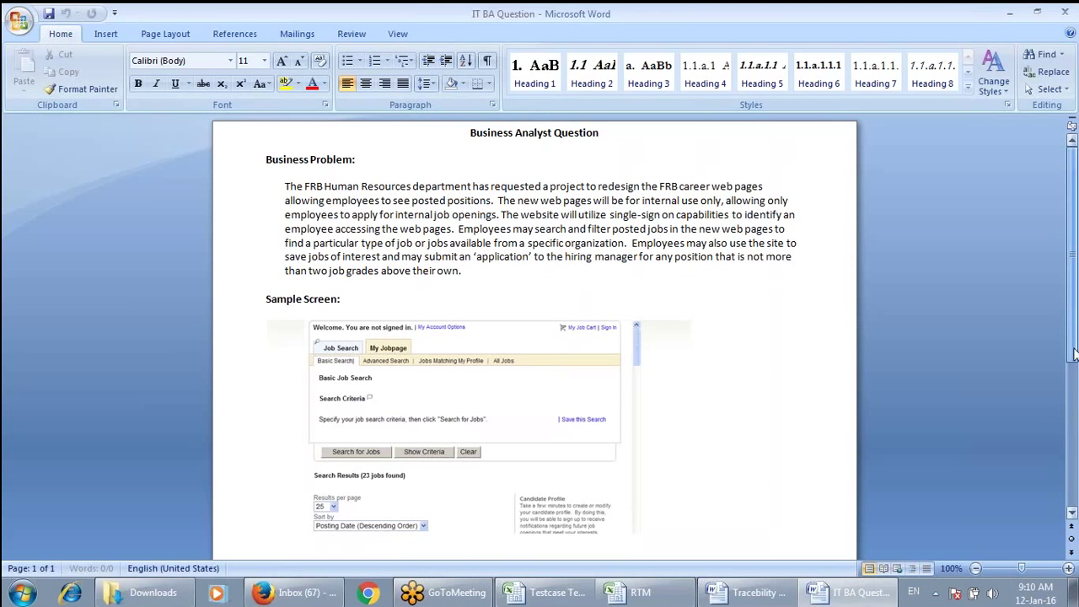
{"action": "left_click_drag", "start_coordinate": [1073, 354], "coordinate": [1073, 462]}
{"action": "left_click", "coordinate": [689, 373]}
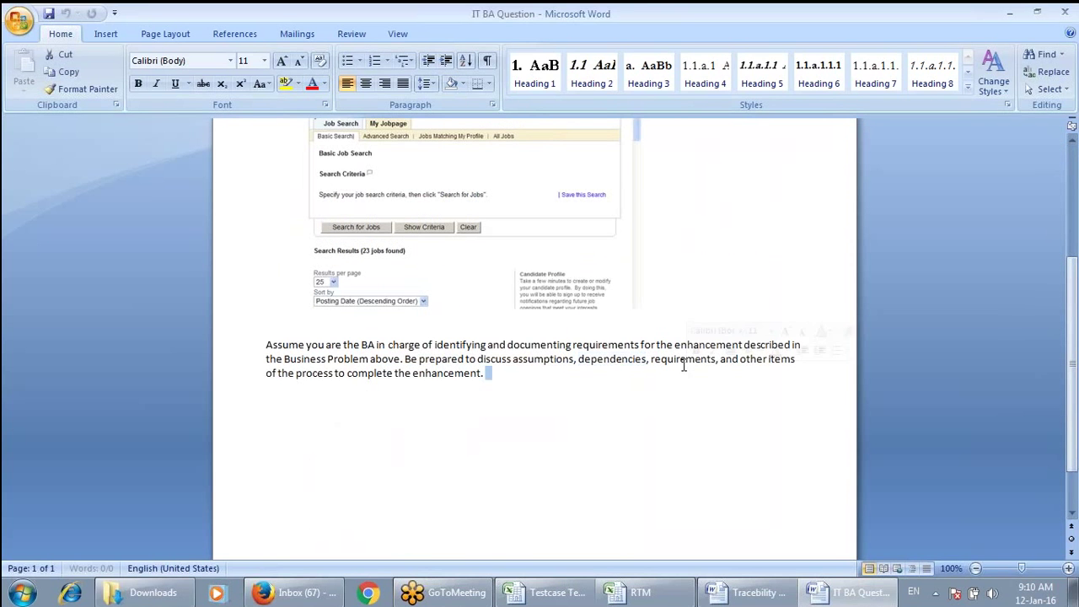
{"action": "key", "text": "Up"}
{"action": "key", "text": "Up"}
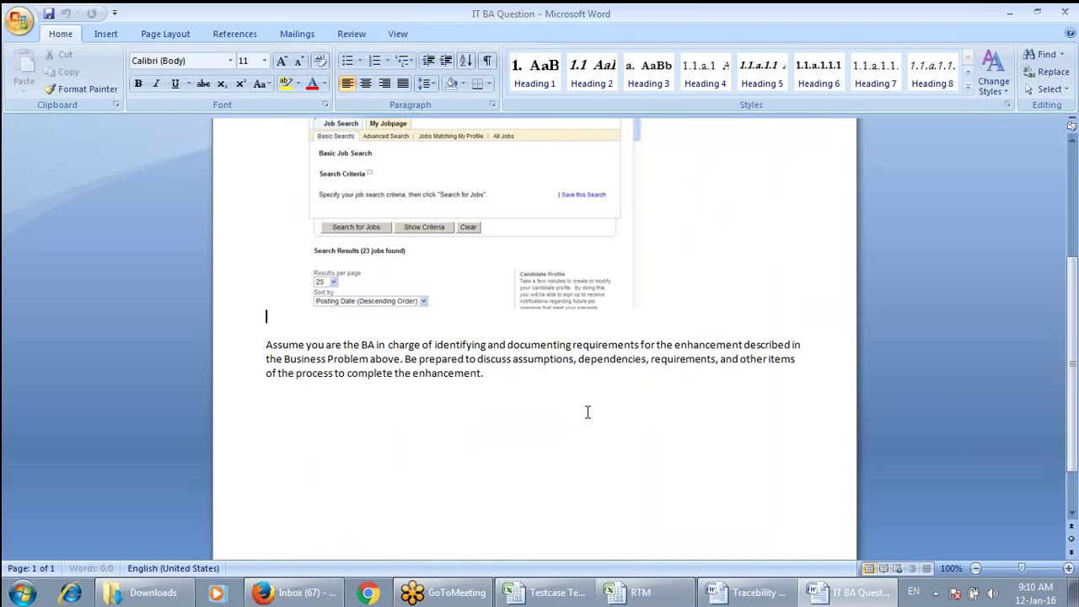
{"action": "scroll", "coordinate": [588, 412], "scroll_direction": "up", "scroll_amount": 1}
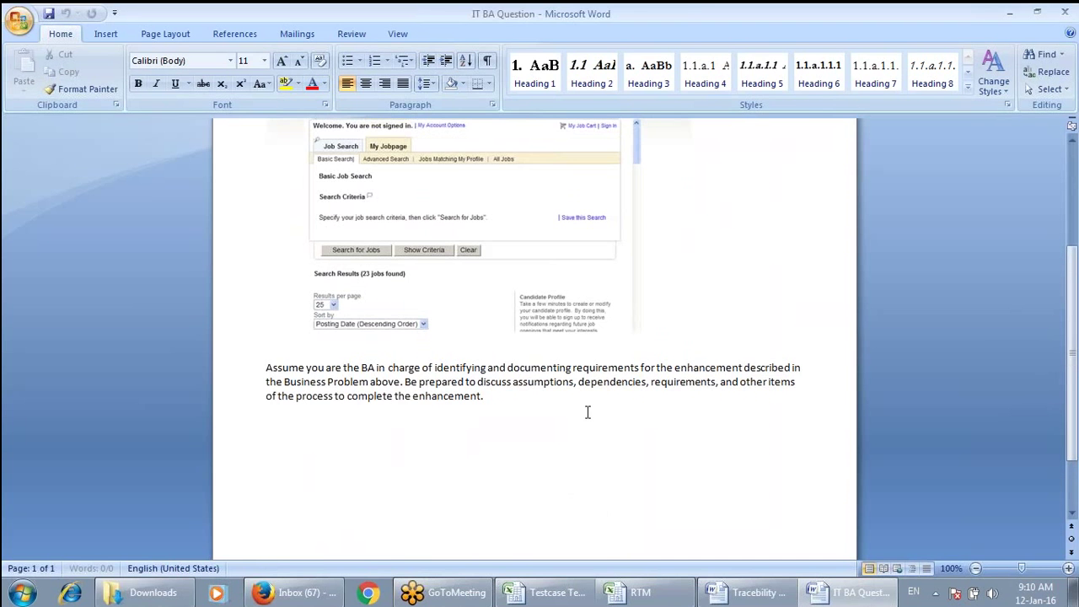
{"action": "scroll", "coordinate": [588, 411], "scroll_direction": "up", "scroll_amount": 2}
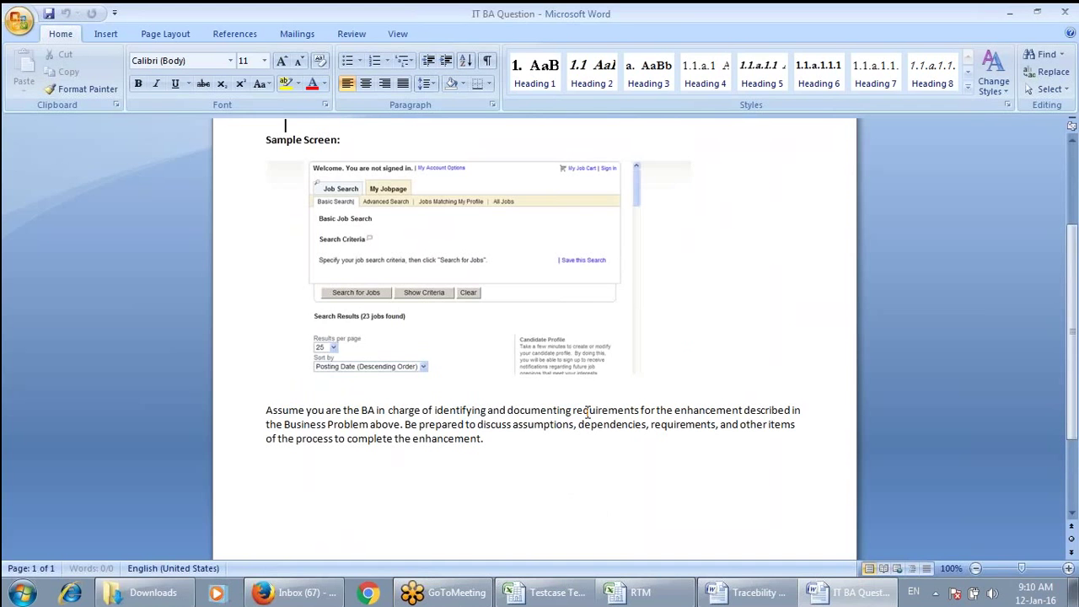
{"action": "scroll", "coordinate": [588, 411], "scroll_direction": "up", "scroll_amount": 1}
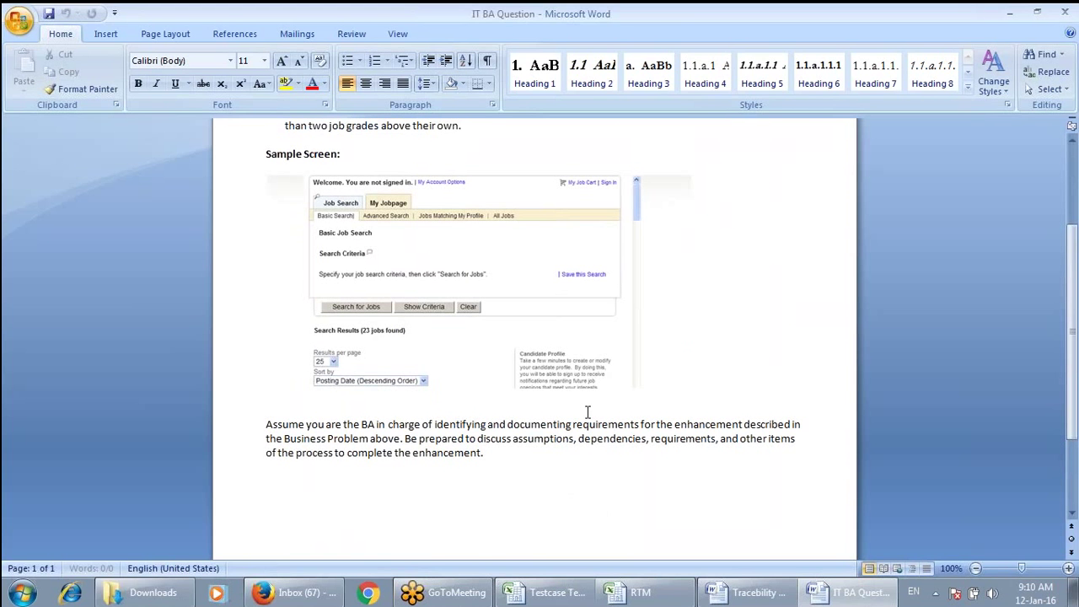
{"action": "scroll", "coordinate": [588, 412], "scroll_direction": "up", "scroll_amount": 3}
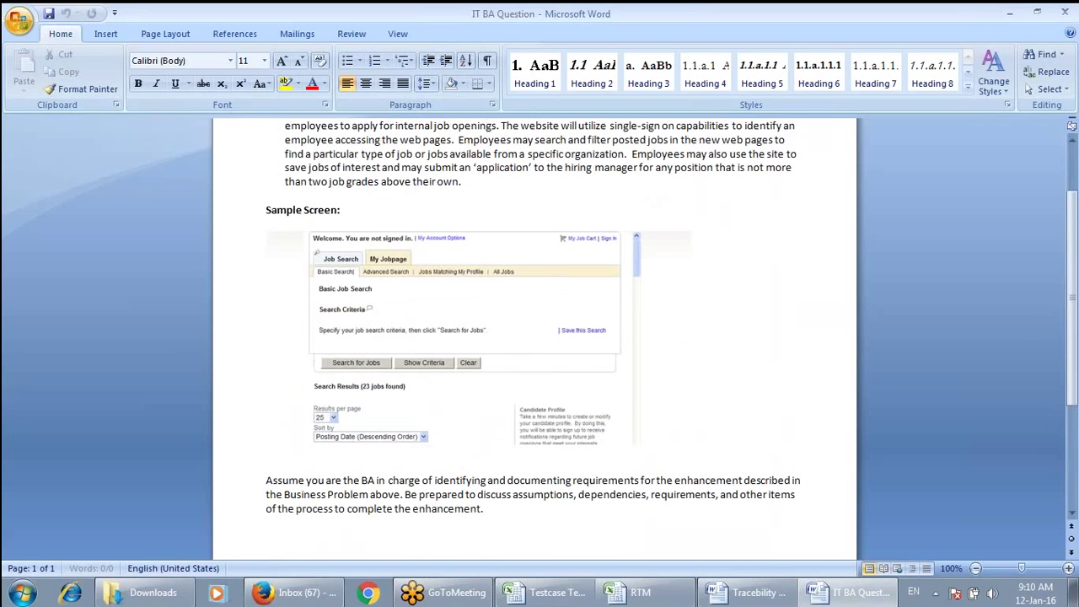